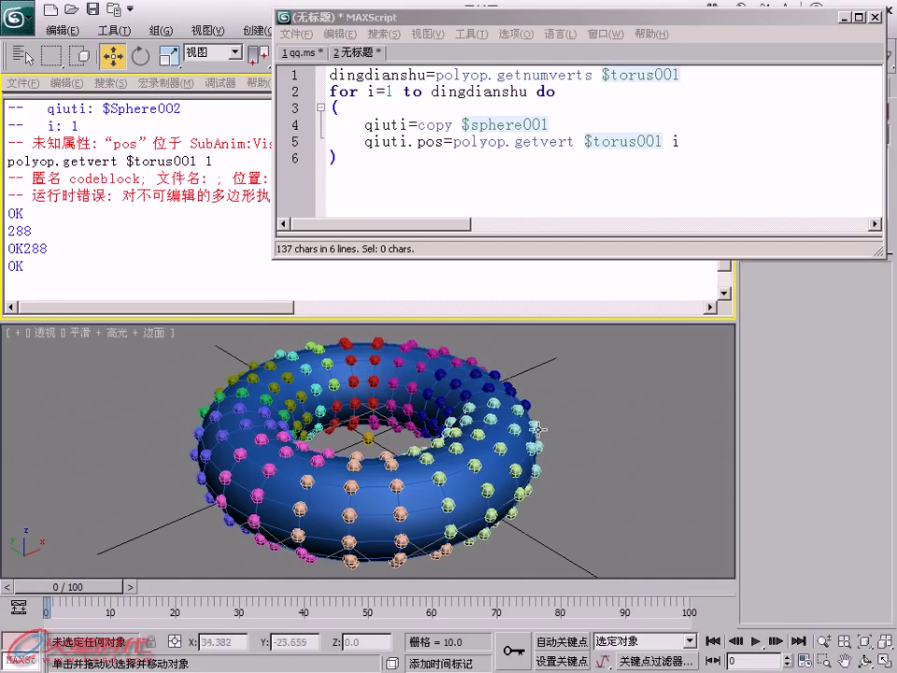
- Orbit around the sphere-covered torus, then minimize the MAXScript editor
alt+middle_drag(539, 429, 449, 457)
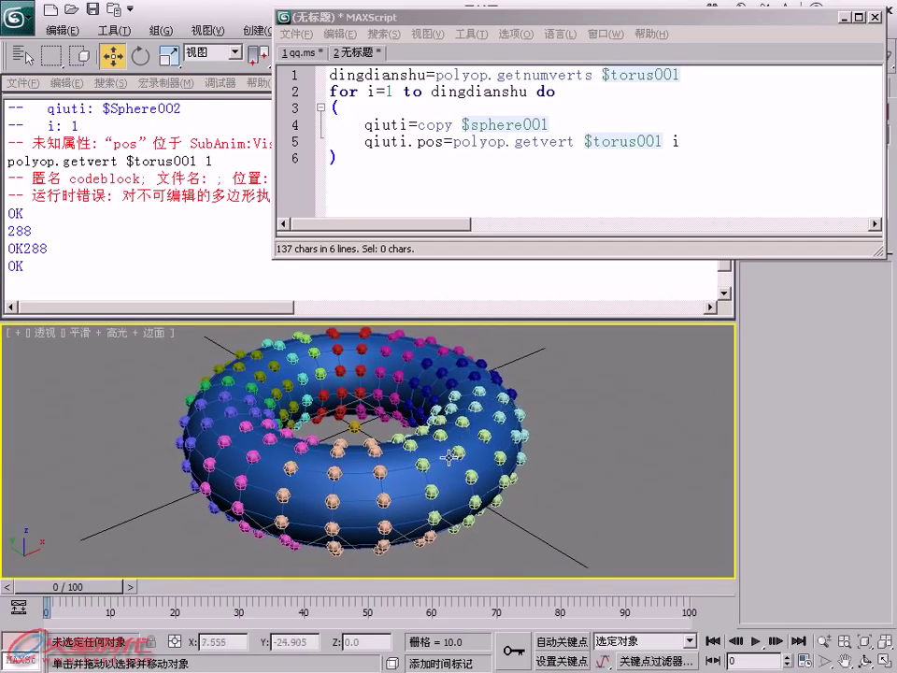
mouse_move(453, 454)
alt+middle_down()
mouse_move(477, 428)
mouse_move(411, 449)
mouse_move(426, 448)
alt+middle_up()
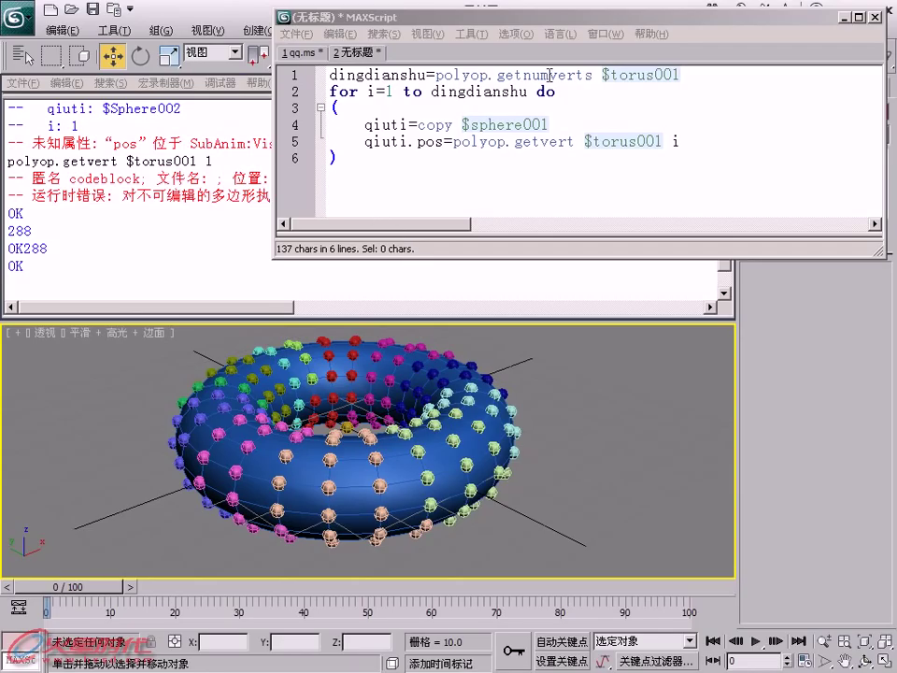
click(847, 18)
- Run 'select $sphere*' and 'delete $' in the Listener, then select Torus001
text(select)
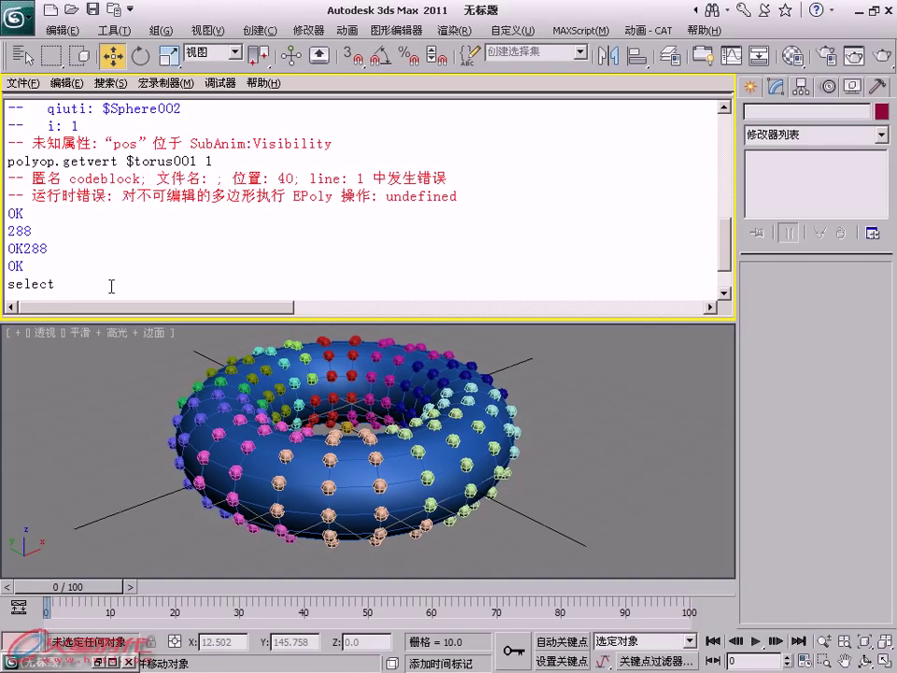
text( $sphere)
text(*)
key(Return)
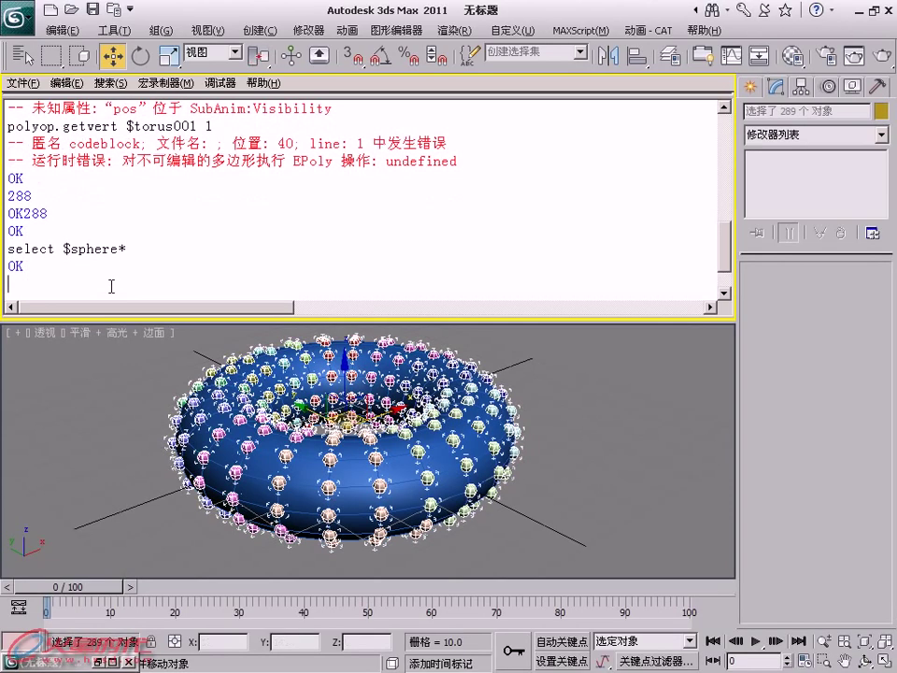
text(delete )
text($)
key(Return)
mouse_move(477, 425)
alt+middle_down()
mouse_move(475, 475)
mouse_move(455, 429)
alt+middle_up()
click(455, 429)
click(455, 429)
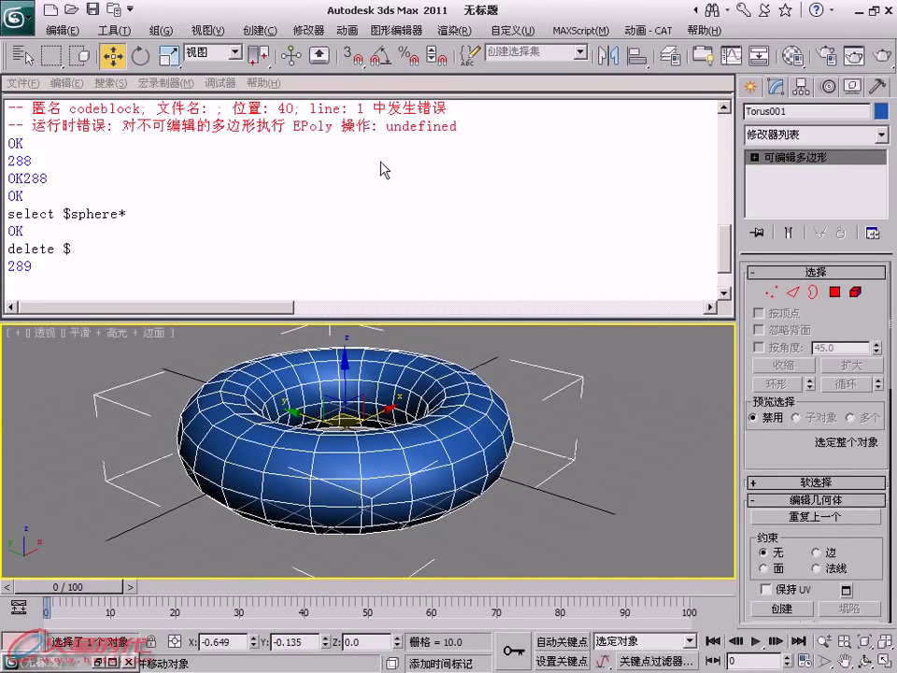
- Start a new script with the line 'convertToPoly $torus001'
click(593, 31)
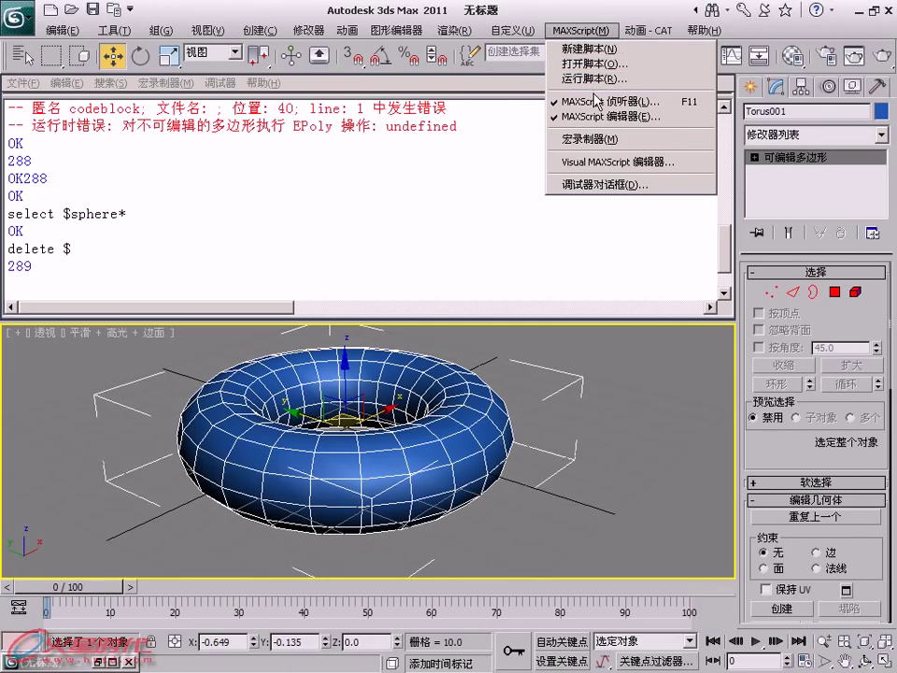
click(584, 48)
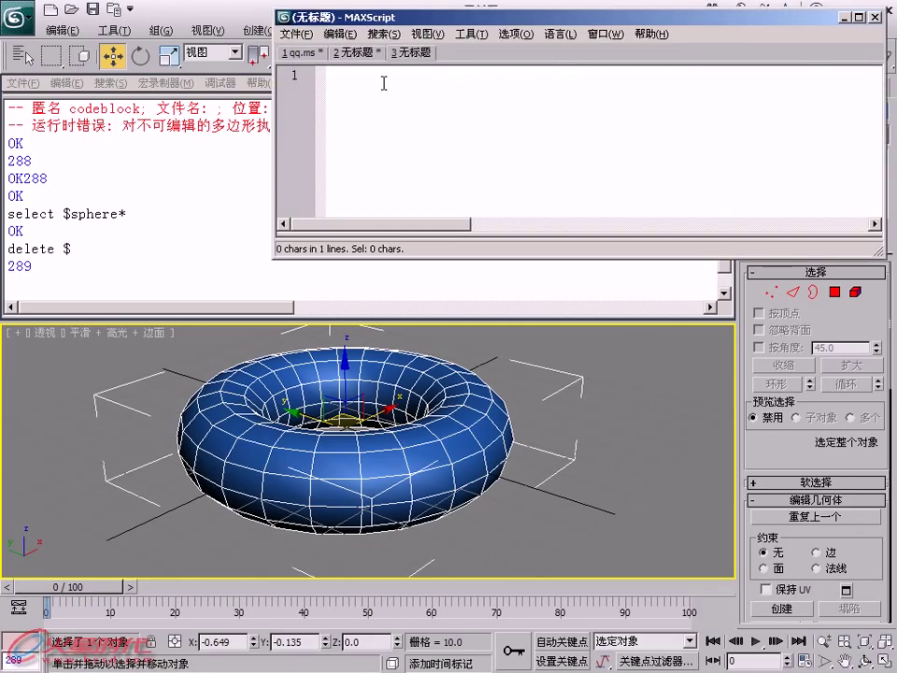
text(converto)
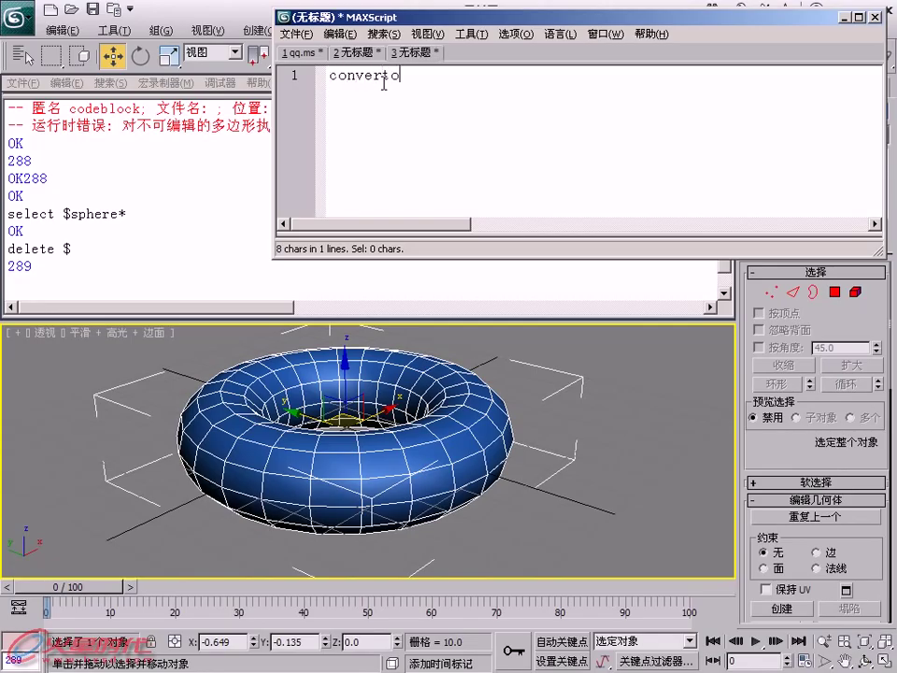
key(BackSpace)
text(topoly)
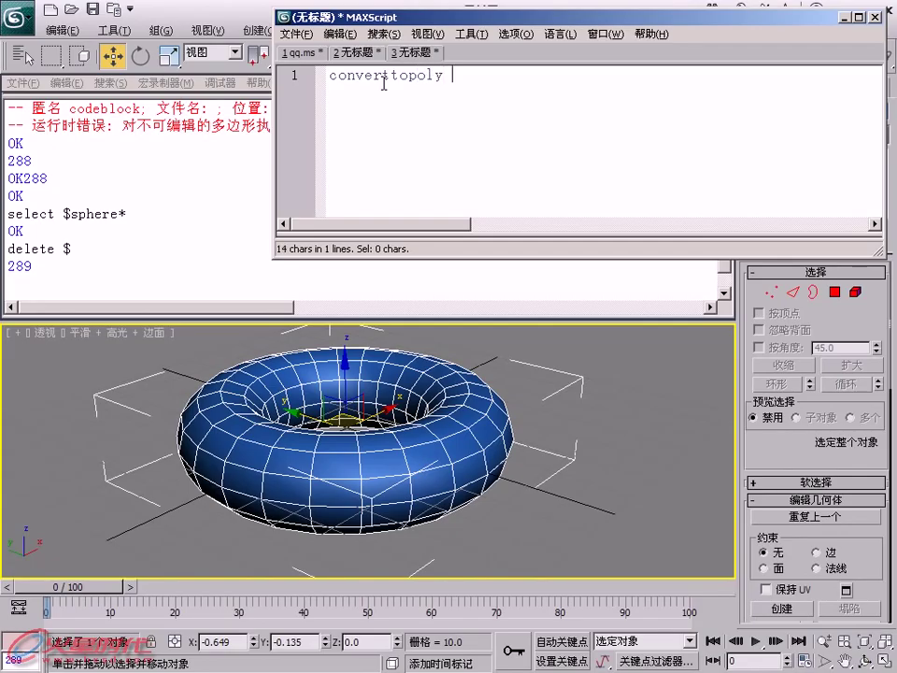
text( $torus001)
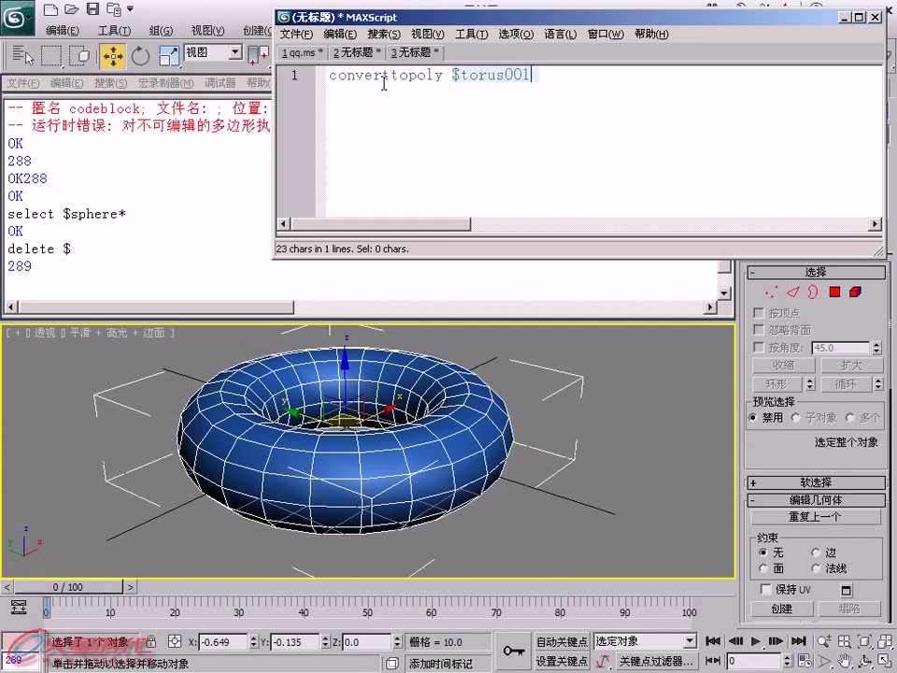
- Add a second line 'suoyoumianshu=polyop.getnumfaces $torus001'
key(Return)
text(suo)
text(y)
text(oumian)
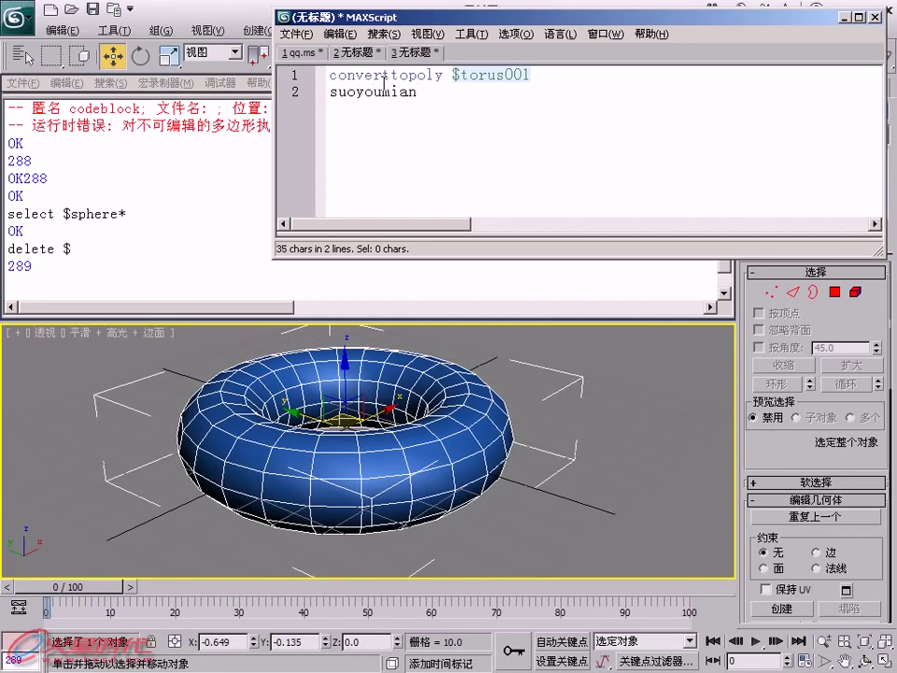
text(shu)
text(=)
text(pol)
key(BackSpace)
text(oly)
text(op.getnum)
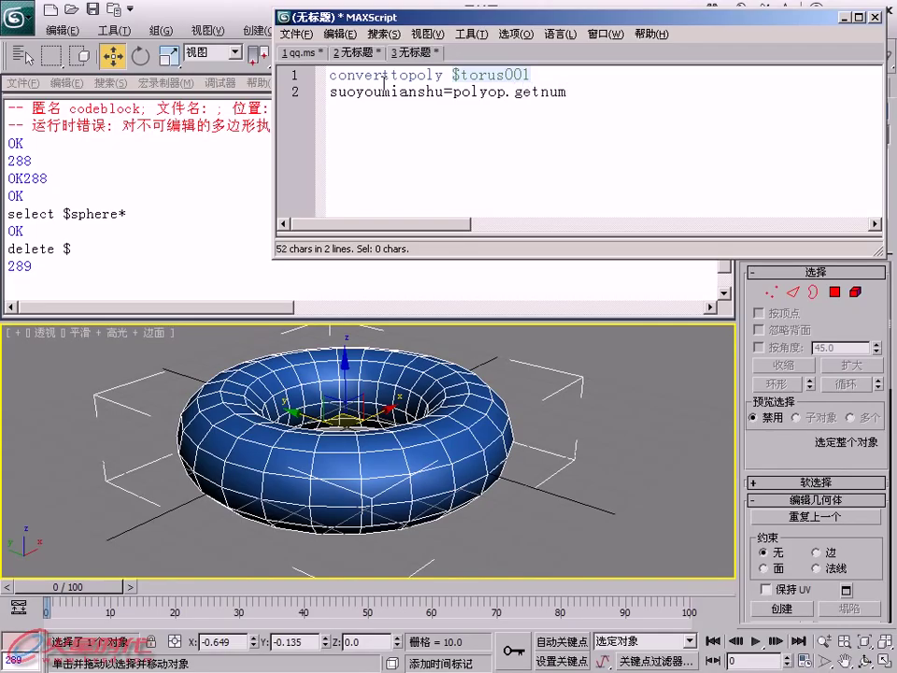
text(face)
text(s $torus)
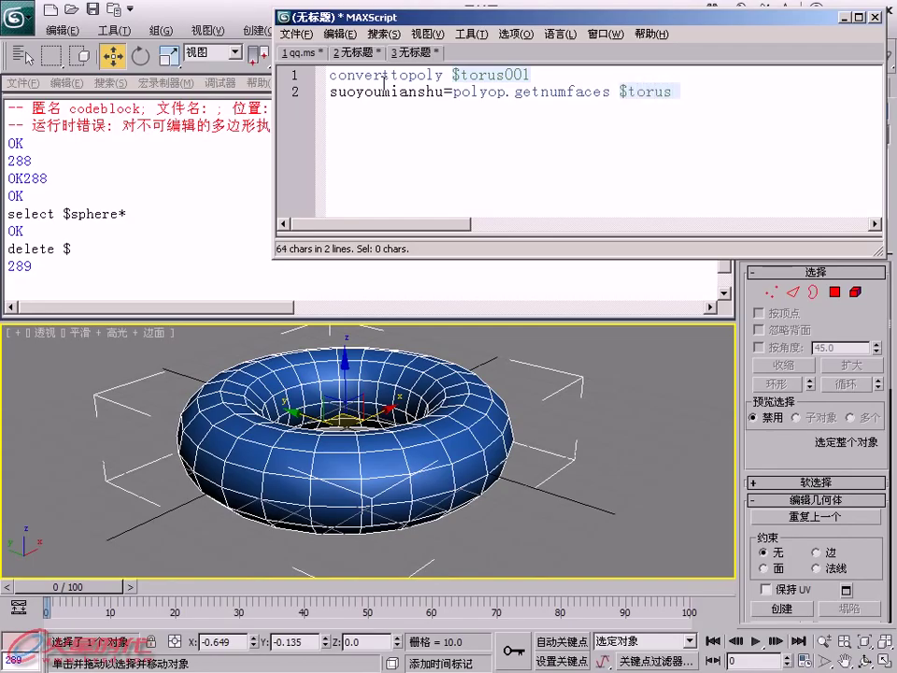
text(001)
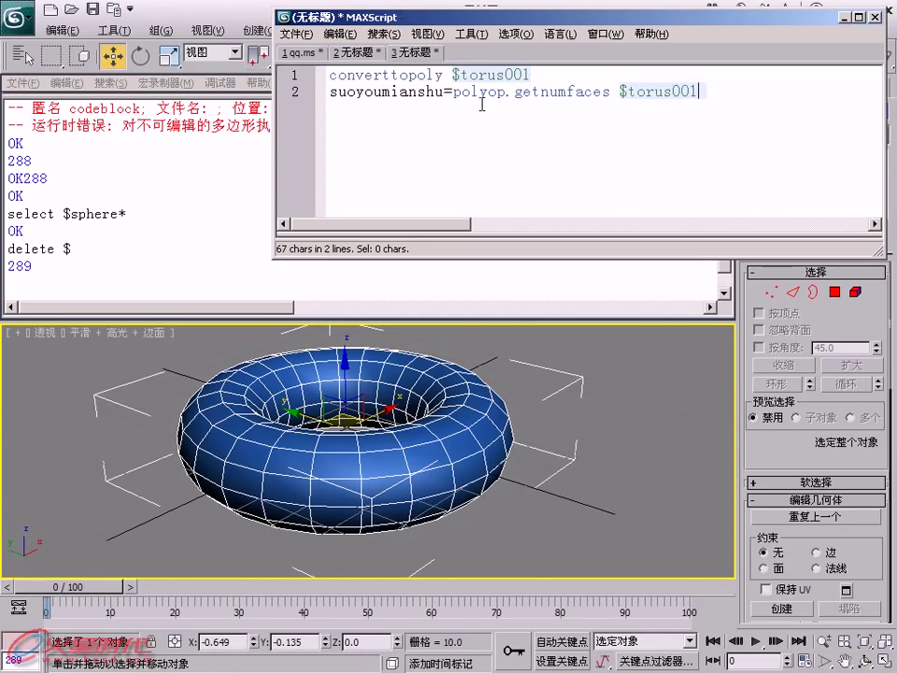
- Evaluate the face-count line with Shift+Enter, returning 288
drag(742, 91, 327, 92)
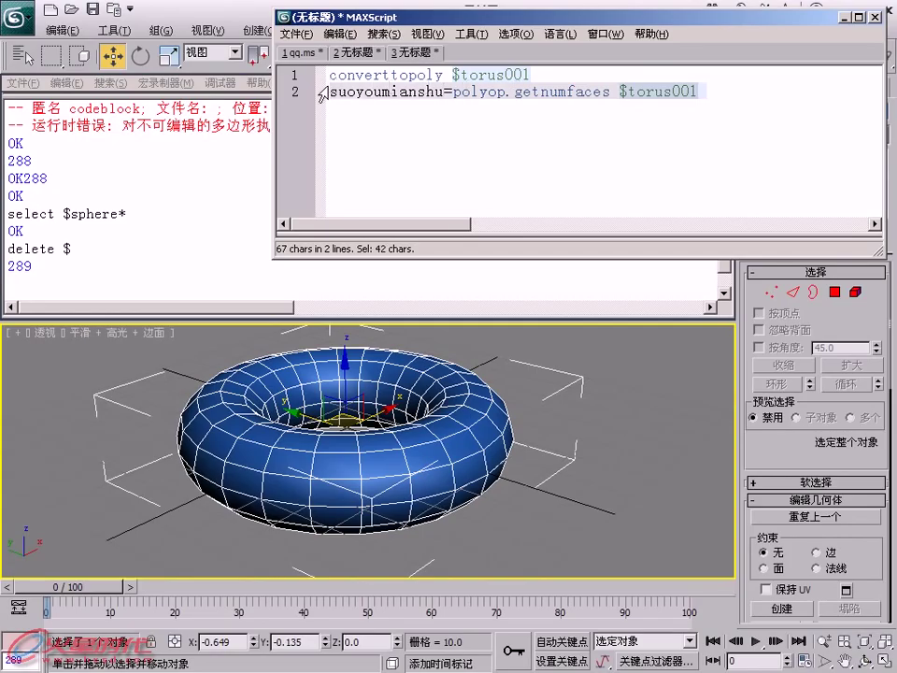
click(713, 86)
drag(713, 86, 322, 96)
key(shift+Return)
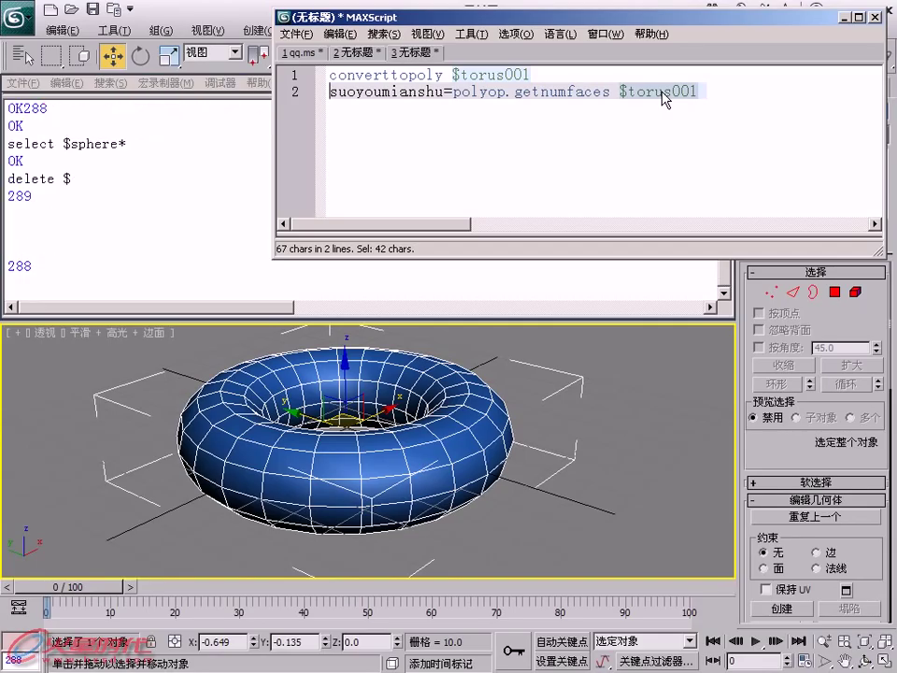
- Select all torus faces in Polygon mode to check, then exit sub-object level
click(835, 293)
key(ctrl+a)
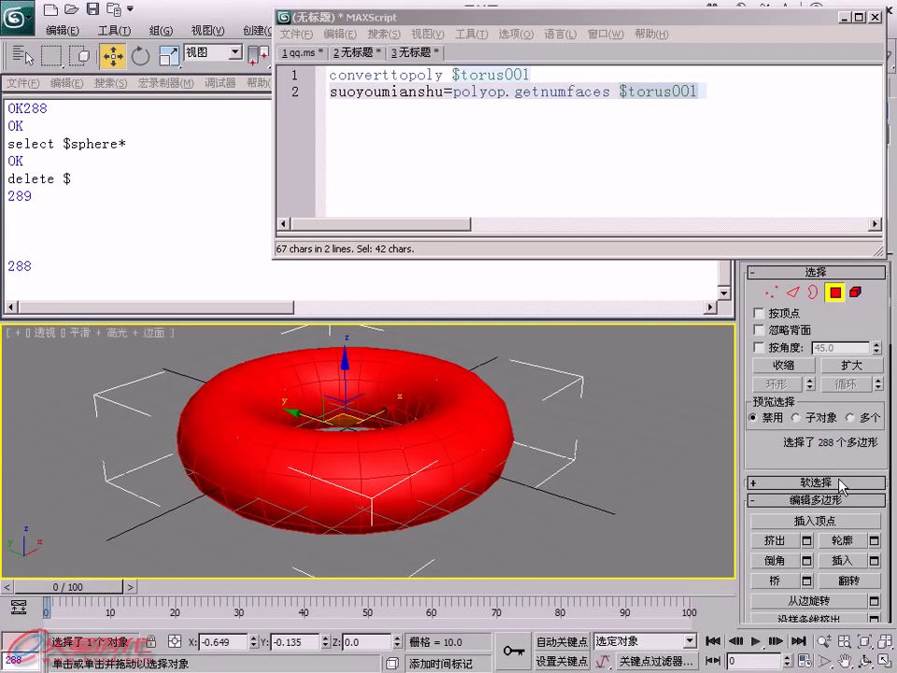
right_click(670, 361)
click(617, 207)
click(752, 94)
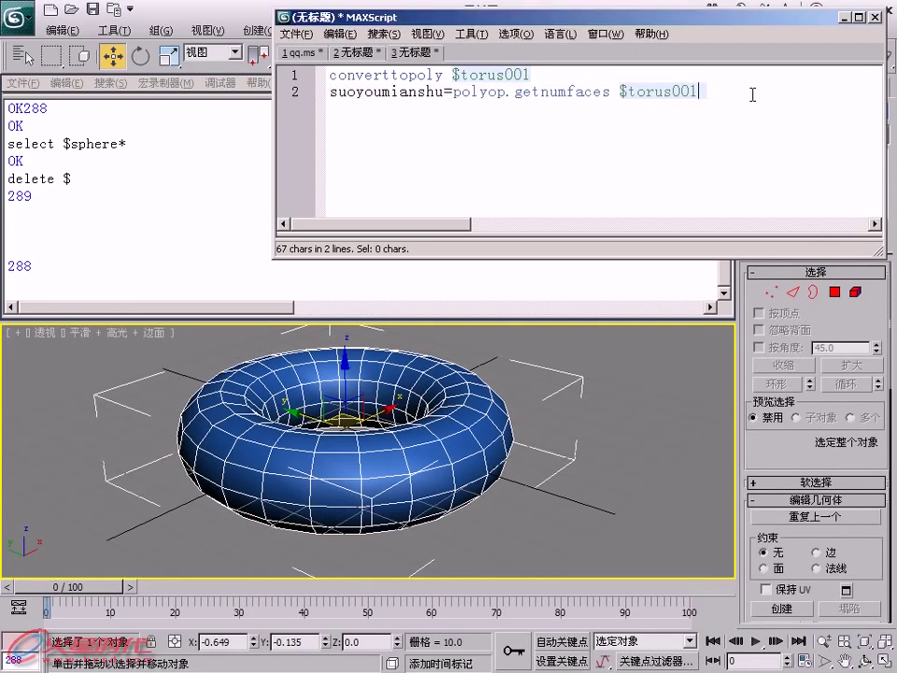
- Add a 'for i=1 to 200 do' loop with empty brackets
key(Return)
text(for i= )
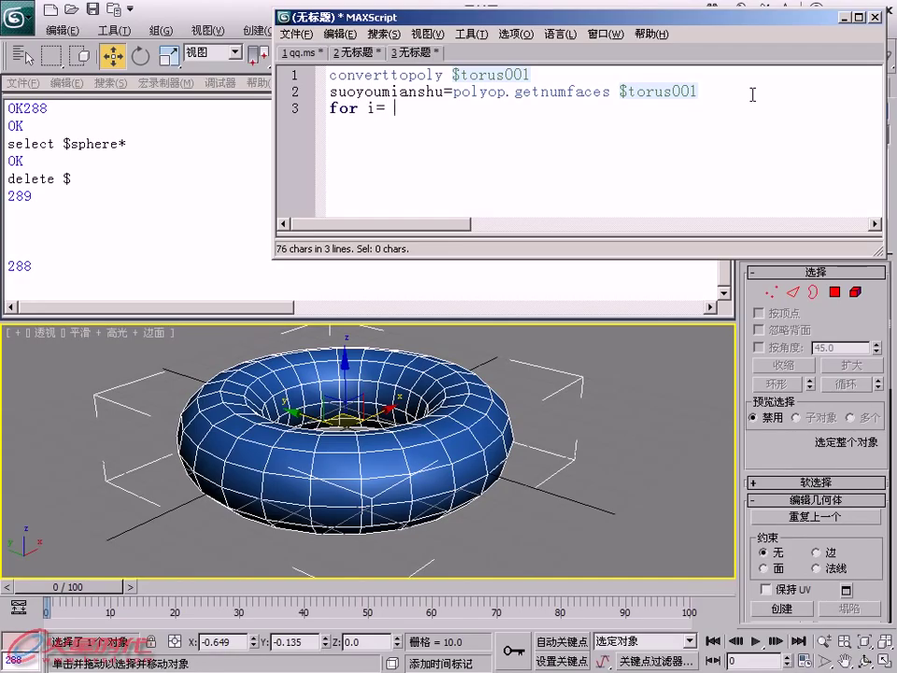
text(1 tri\\)
key(BackSpace)
key(BackSpace)
key(BackSpace)
key(BackSpace)
key(BackSpace)
text(o 2000)
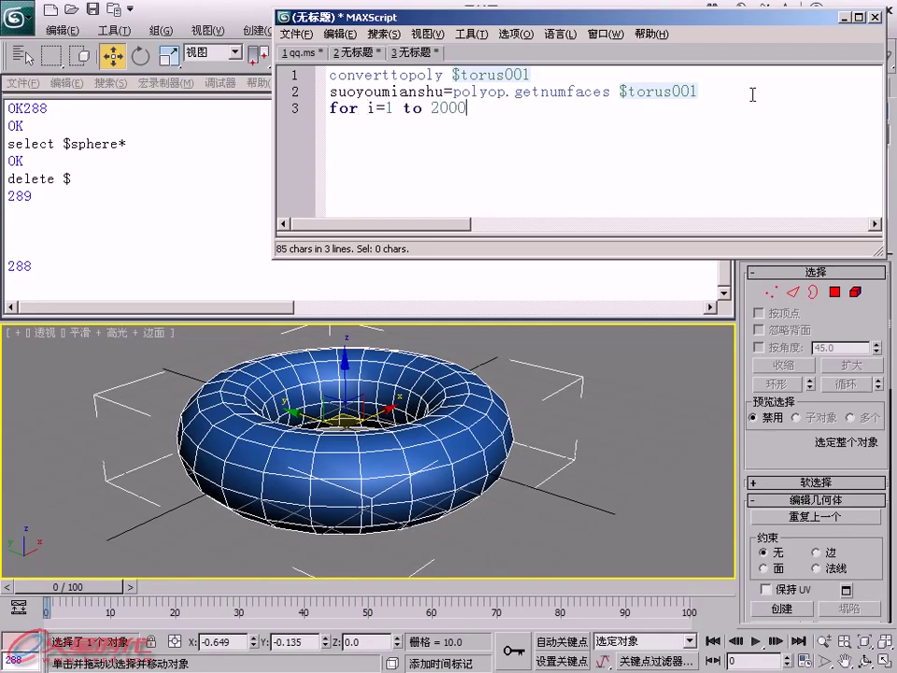
key(BackSpace)
text(do)
key(Return)
text(()
key(Return)
key(Return)
text())
key(Up)
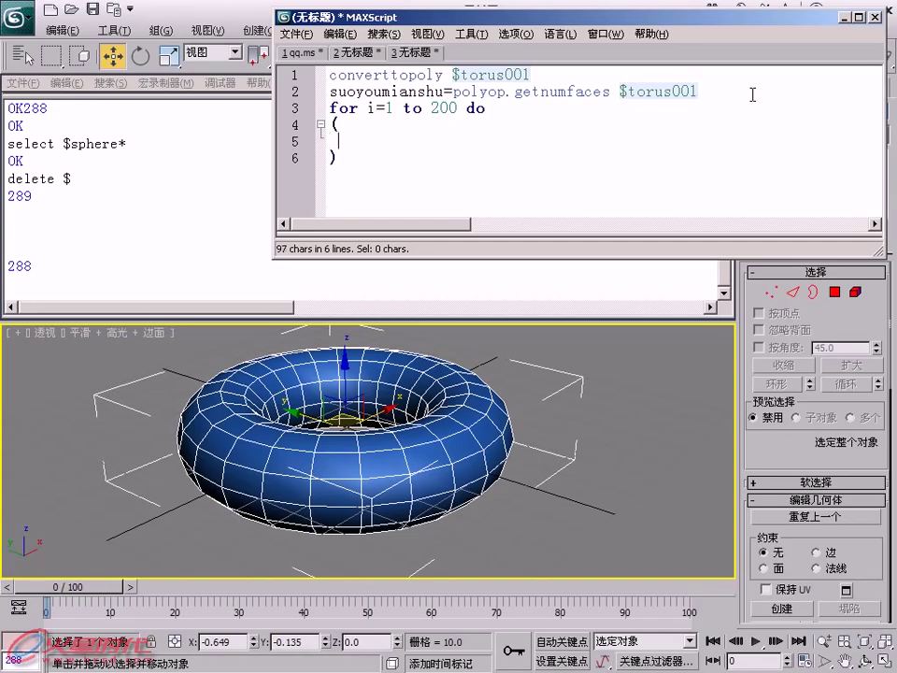
- Fill the loop with 'polyop.setfaceselection $torus001 #{(random 1 suoyoumianshu)}'
text(polyop.setface)
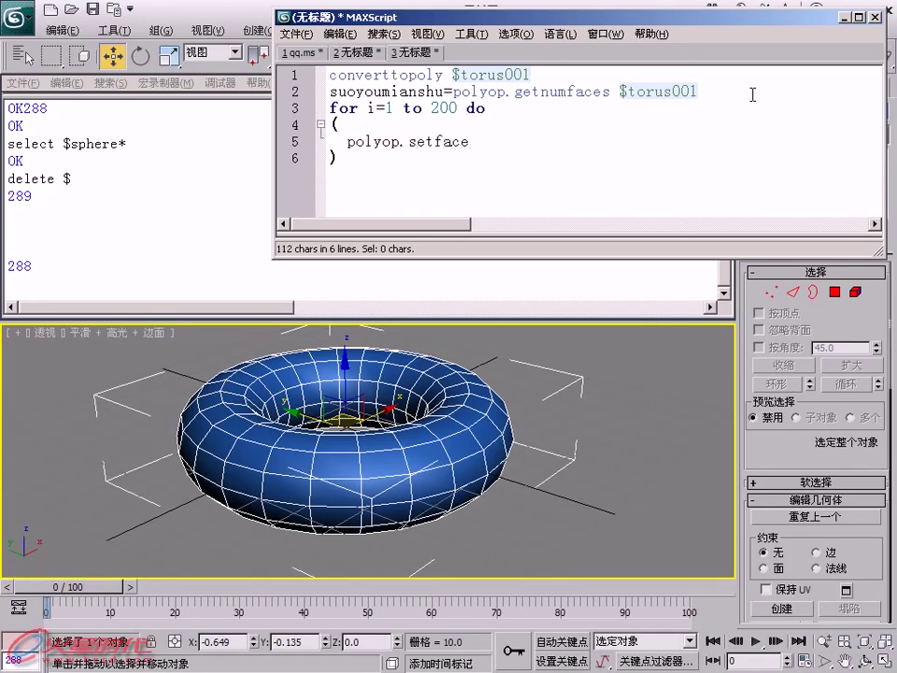
text(s)
key(BackSpace)
text(selection)
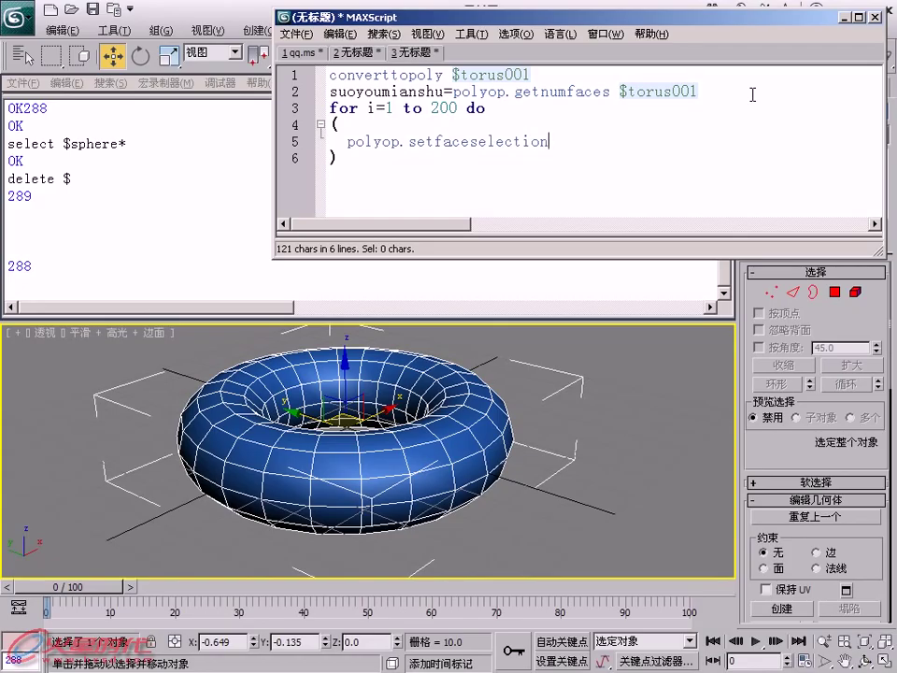
text( $torus001)
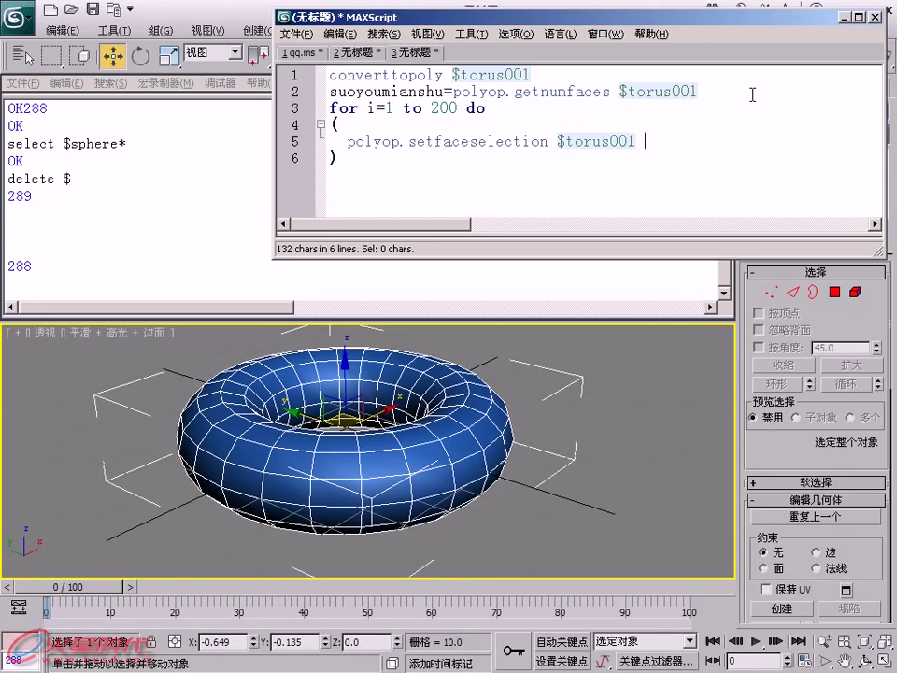
text(#)
text({})
key(Left)
text(())
key(Left)
text(random 1 suoyoumianshu)
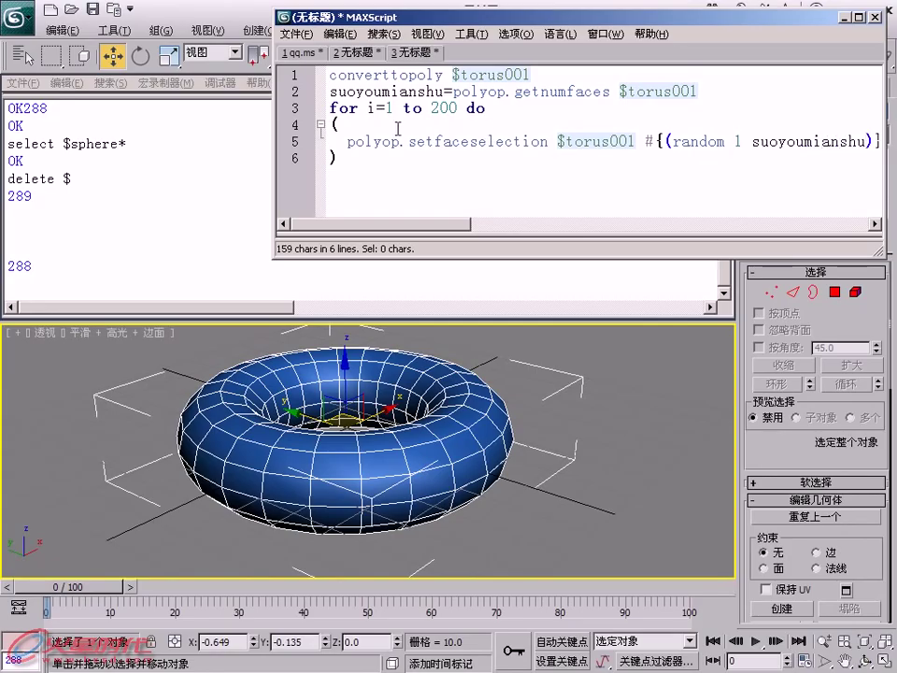
click(878, 142)
text(})
key(Return)
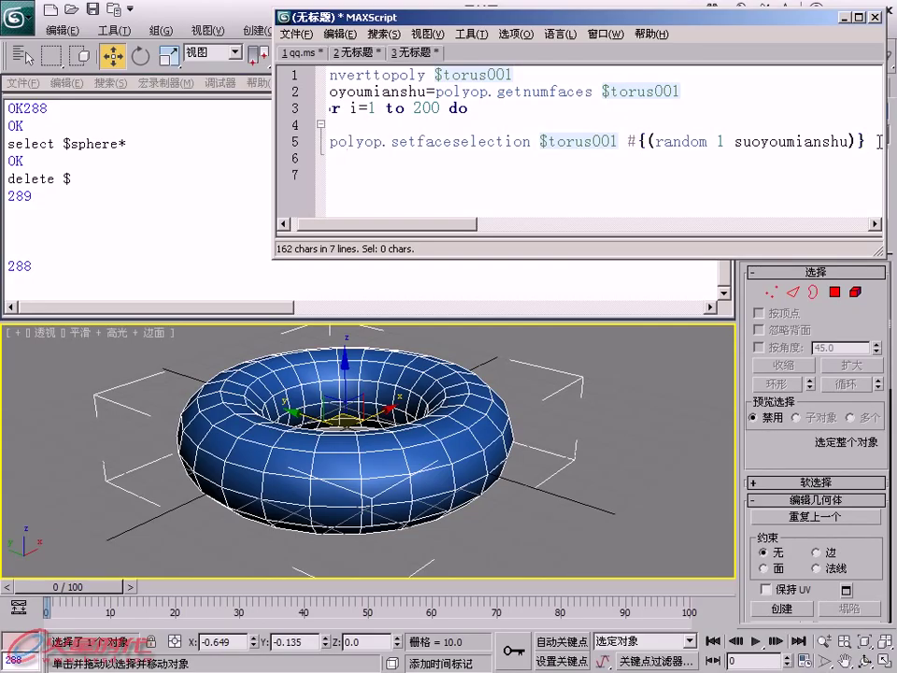
- Add '$torus001.extrudefaces (random 3 7)' as the loop's second line
key(Home)
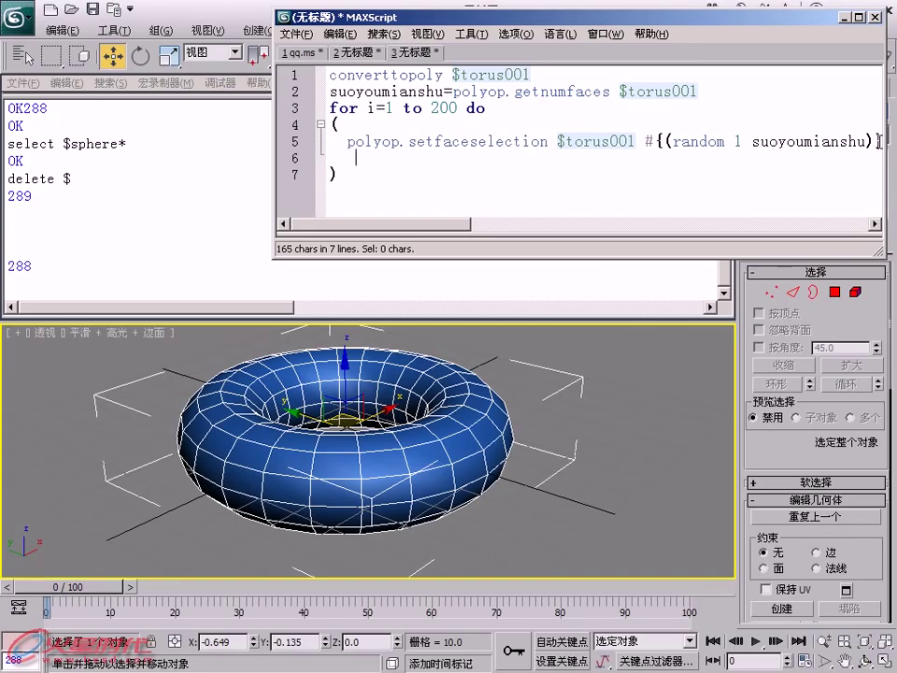
key(BackSpace)
key(BackSpace)
key(BackSpace)
text($)
text(torus)
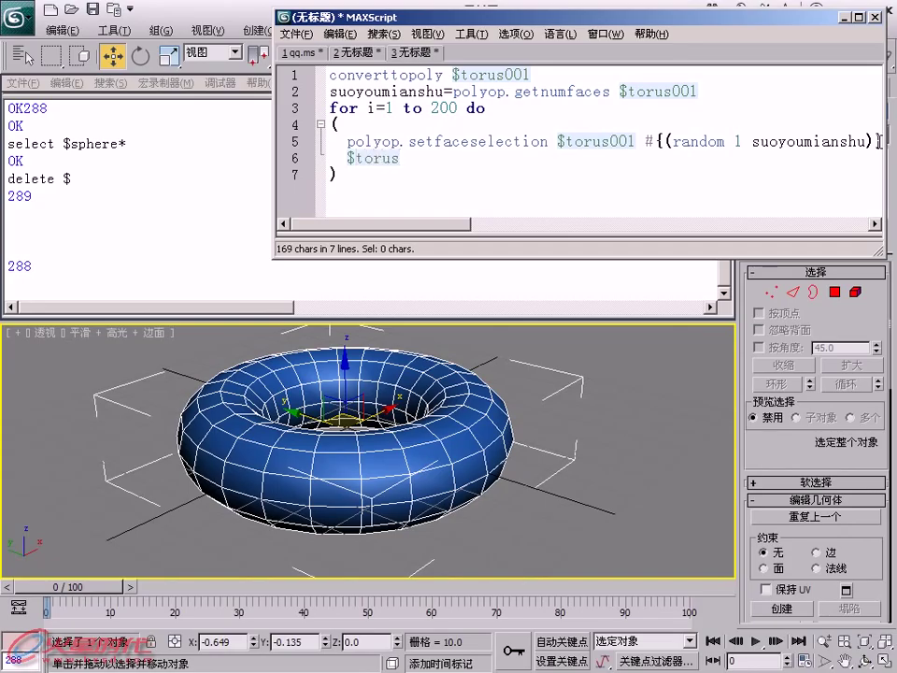
text(00)
text(1.extrude)
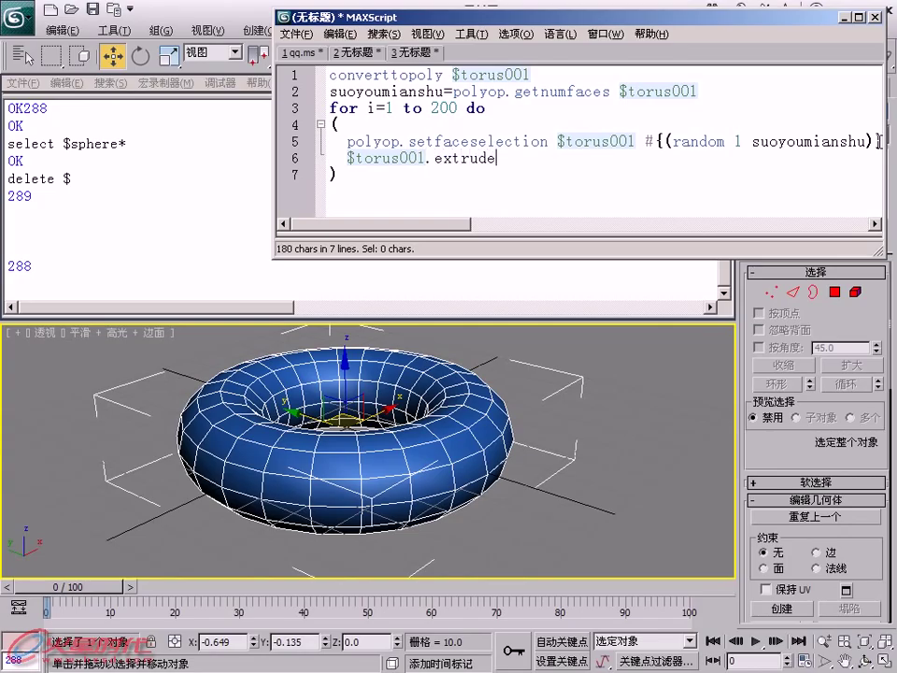
text(fa)
text(ces)
text(())
text(random )
text(3 )
text(7)
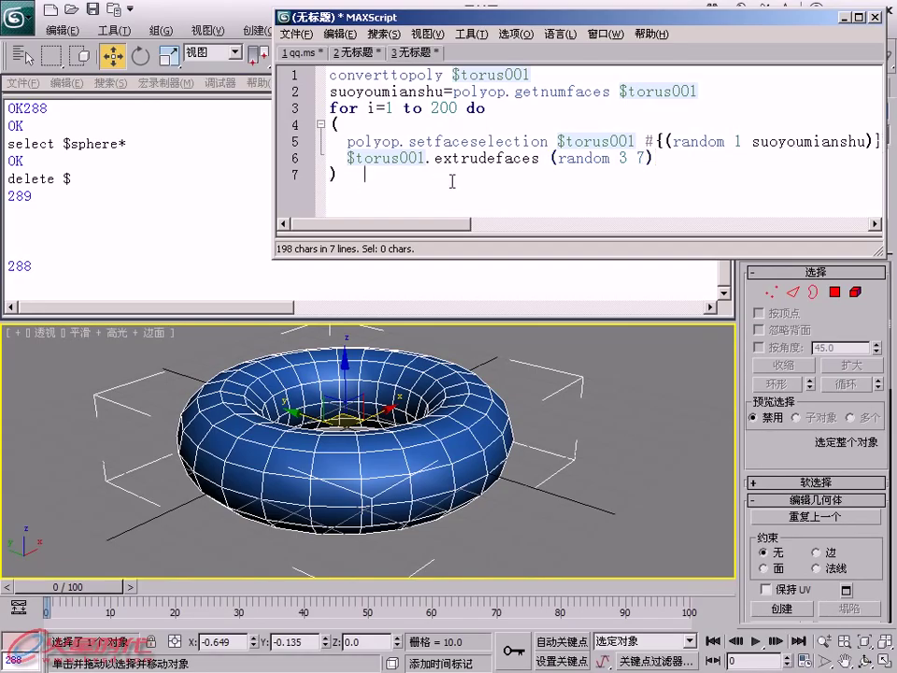
- In the Listener, select face 1 with polyop.setfaceselection and view it in Polygon mode
click(105, 281)
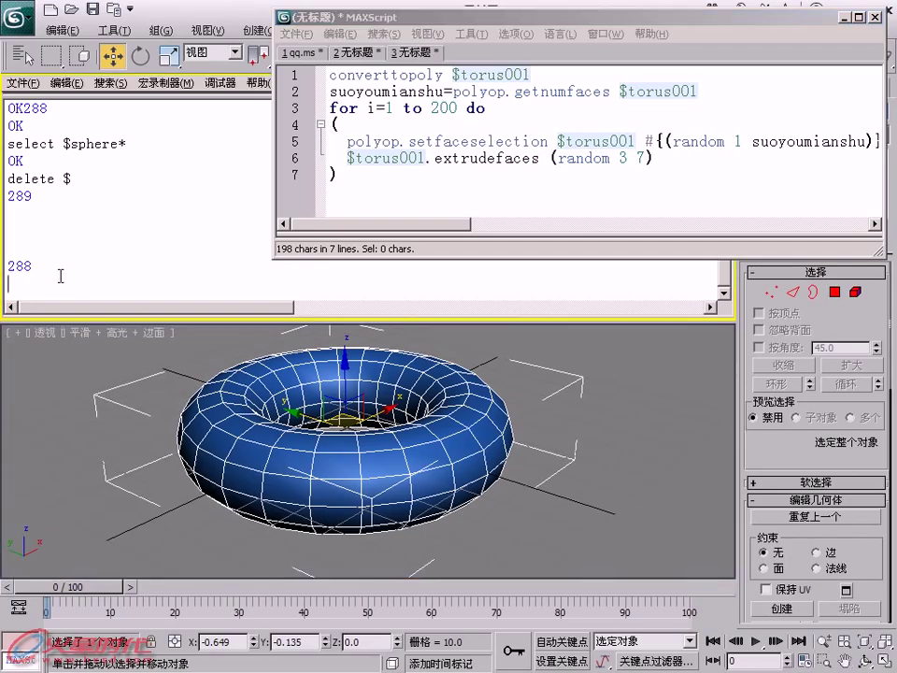
click(699, 92)
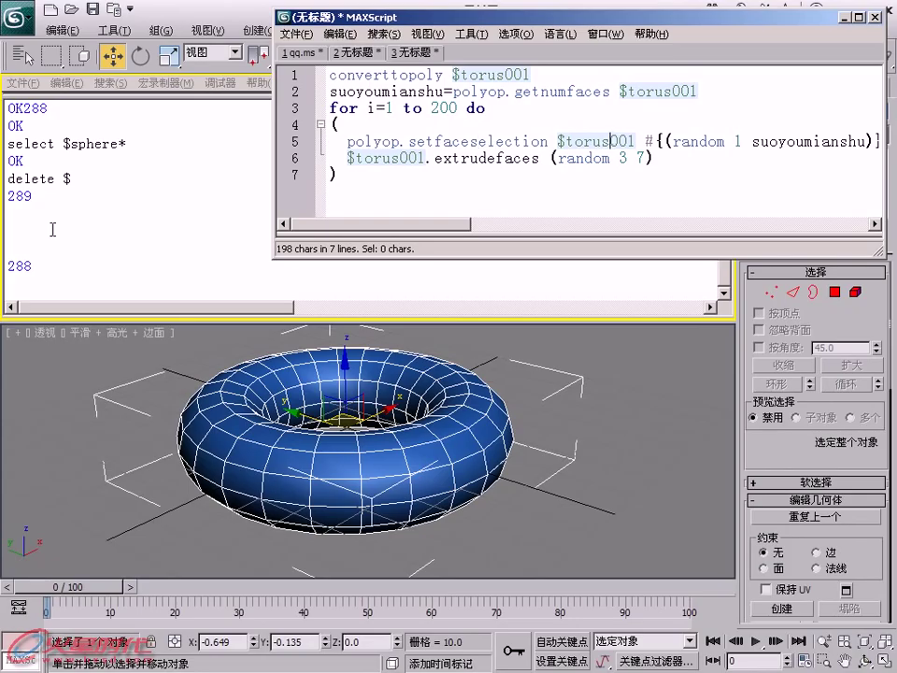
click(34, 278)
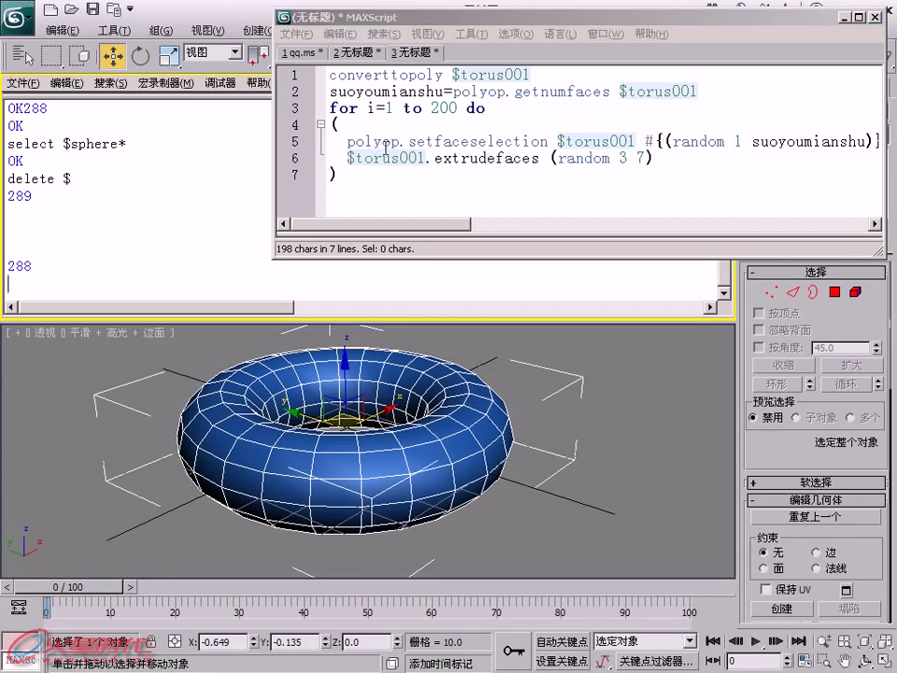
text(polyop.setf)
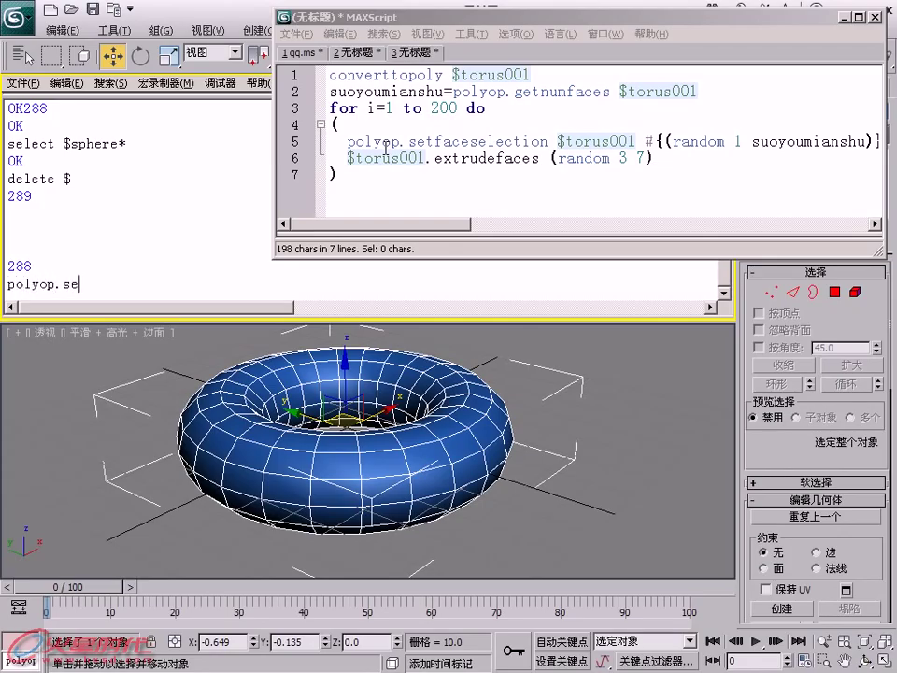
text(aceselection $t)
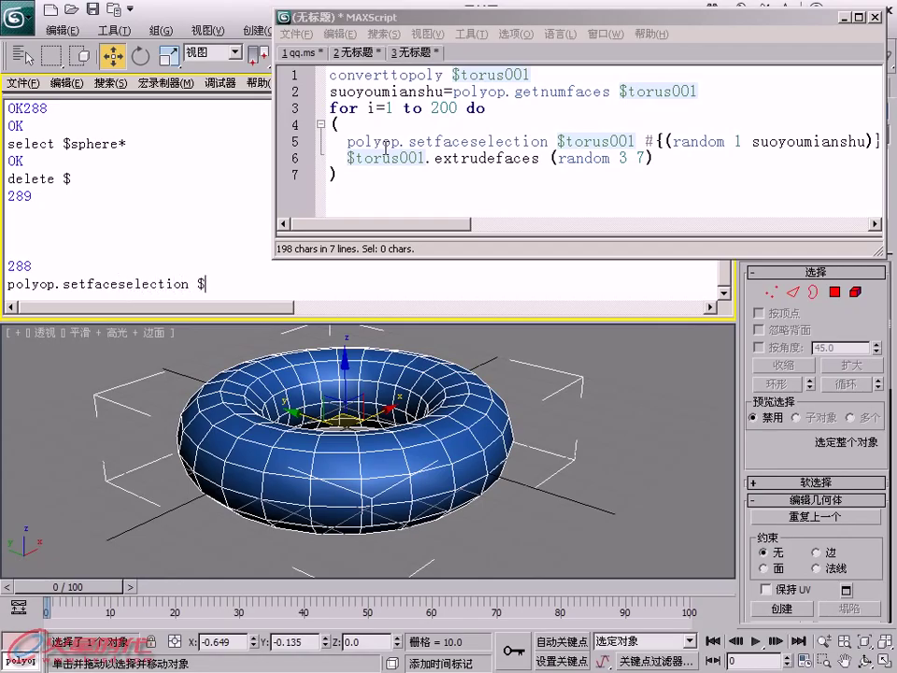
text(orus001)
text(1)
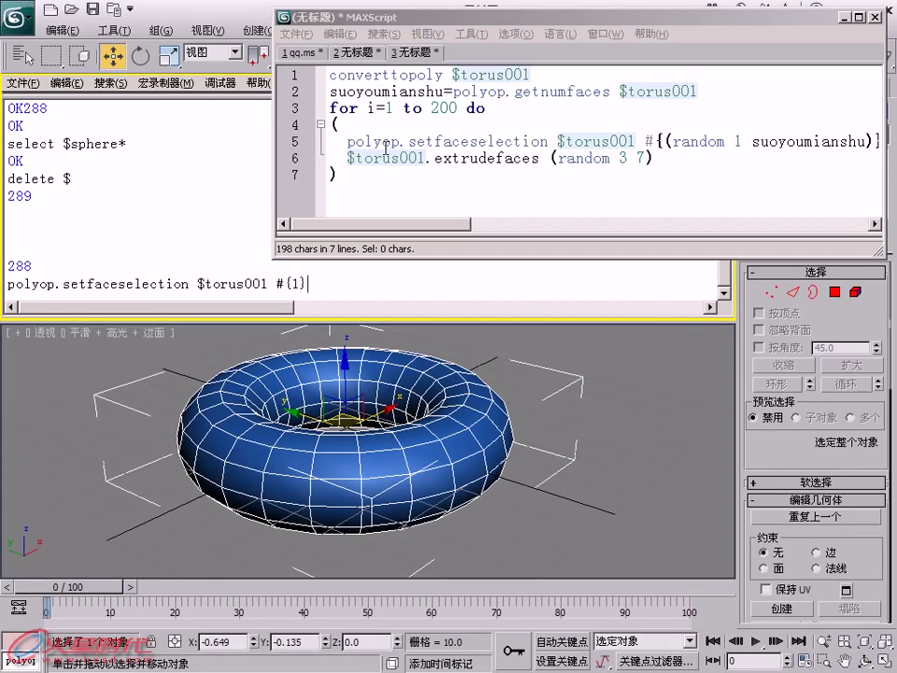
key(Return)
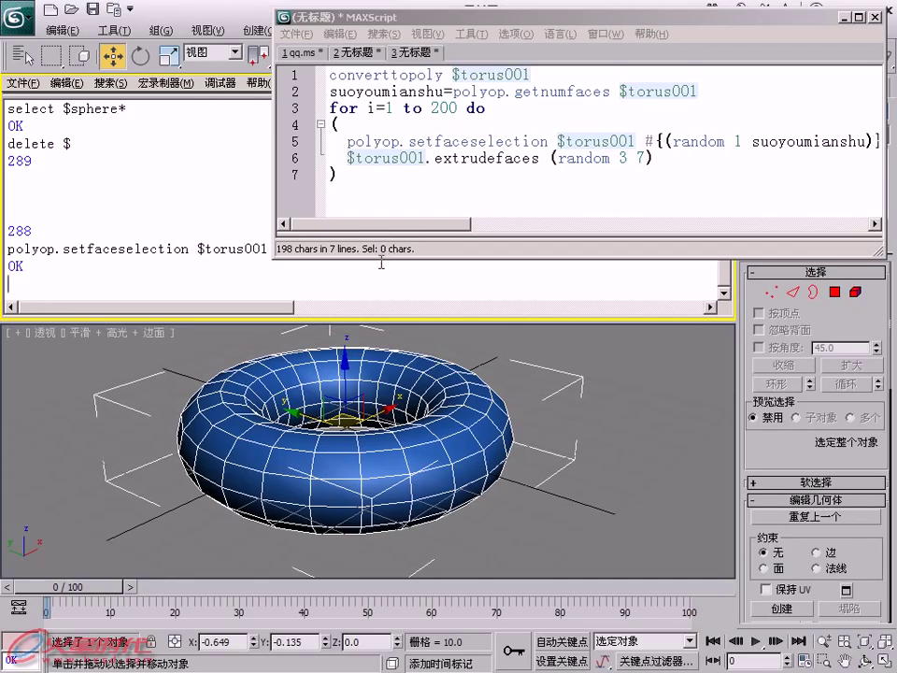
drag(381, 236, 382, 216)
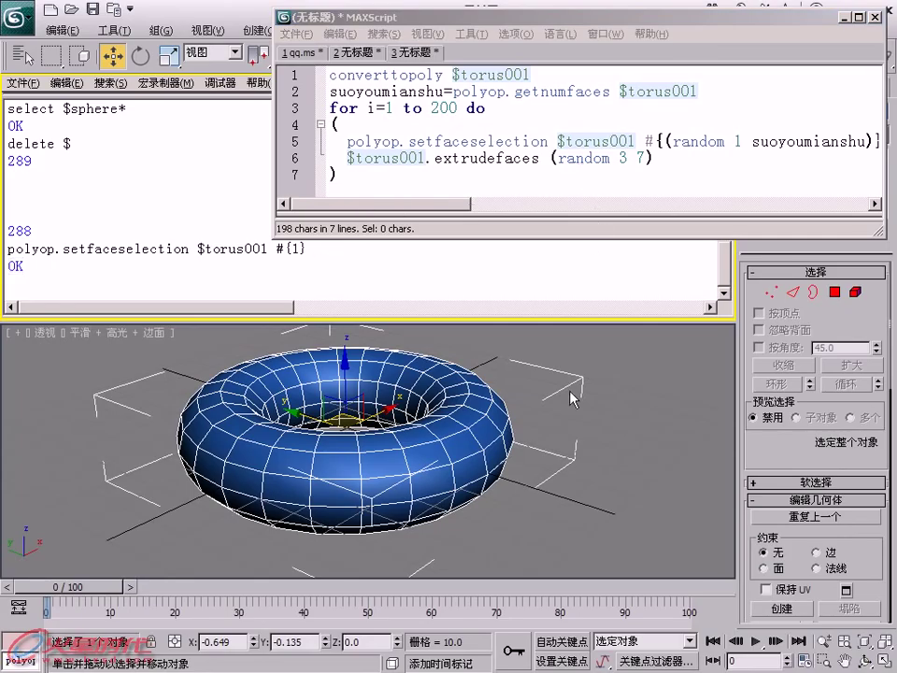
click(834, 293)
mouse_move(566, 465)
alt+middle_down()
mouse_move(405, 457)
mouse_move(374, 411)
alt+middle_up()
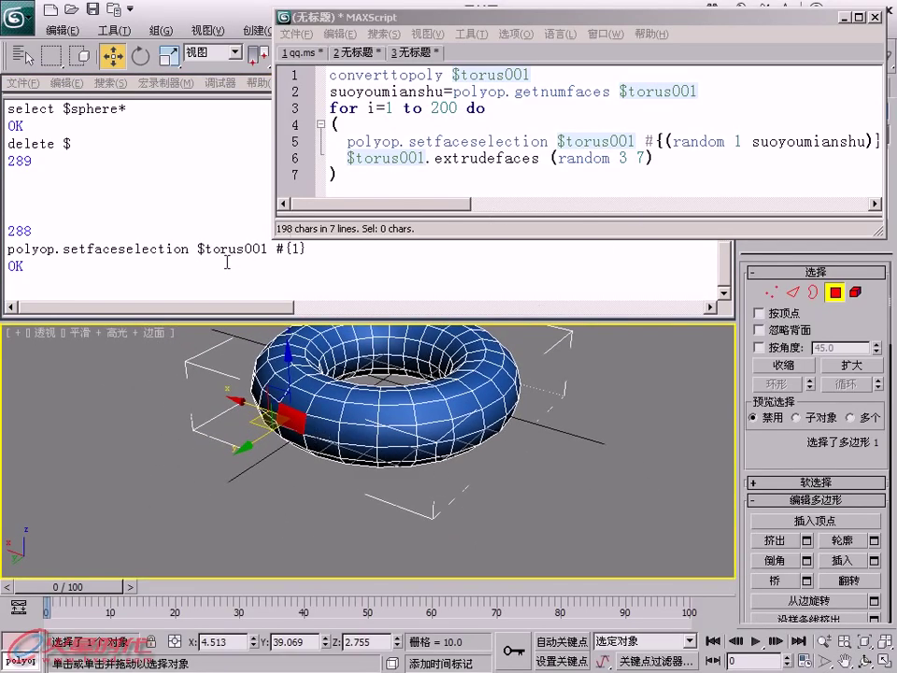
alt+middle_drag(324, 412, 318, 410)
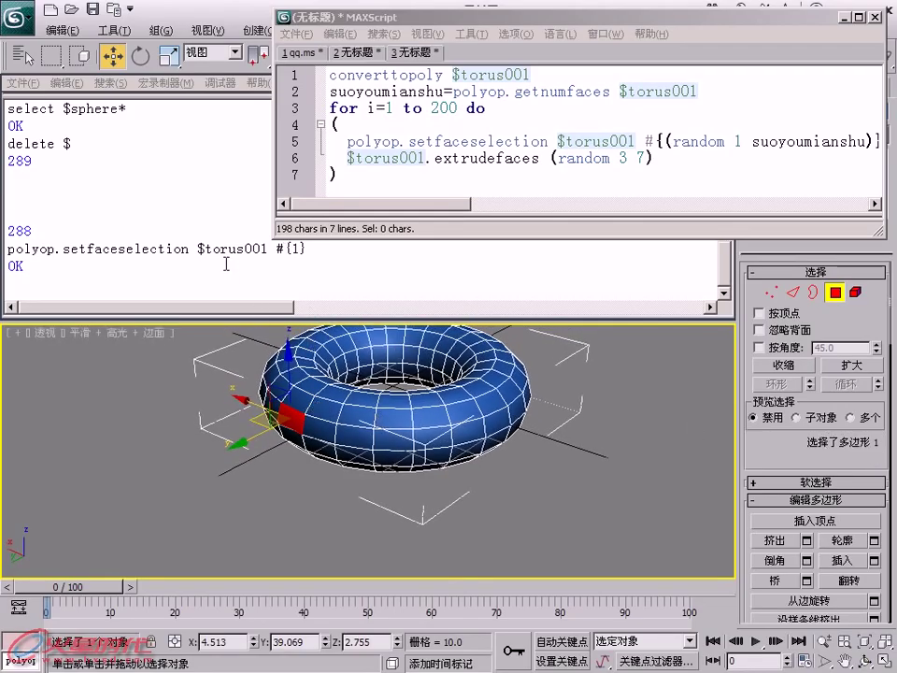
- Change the test to select face 5 and rerun it
double_click(296, 248)
text(5)
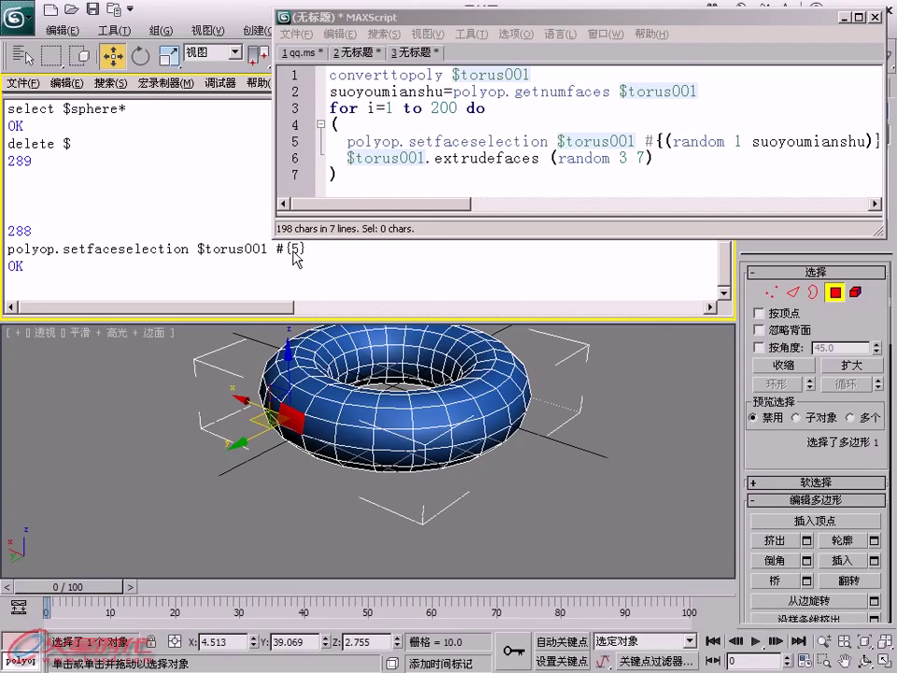
key(Return)
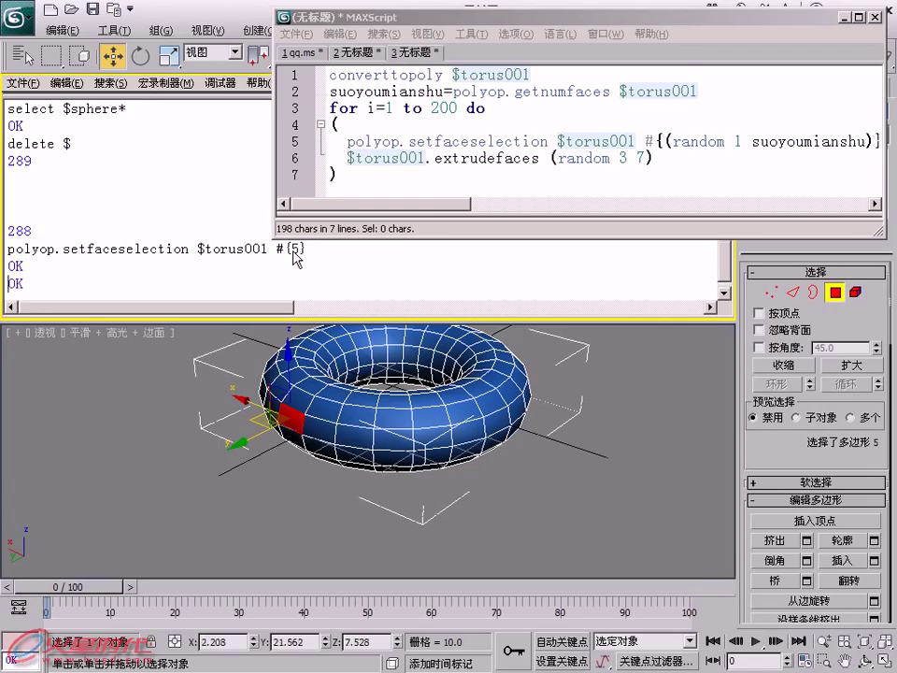
alt+middle_drag(281, 374, 264, 429)
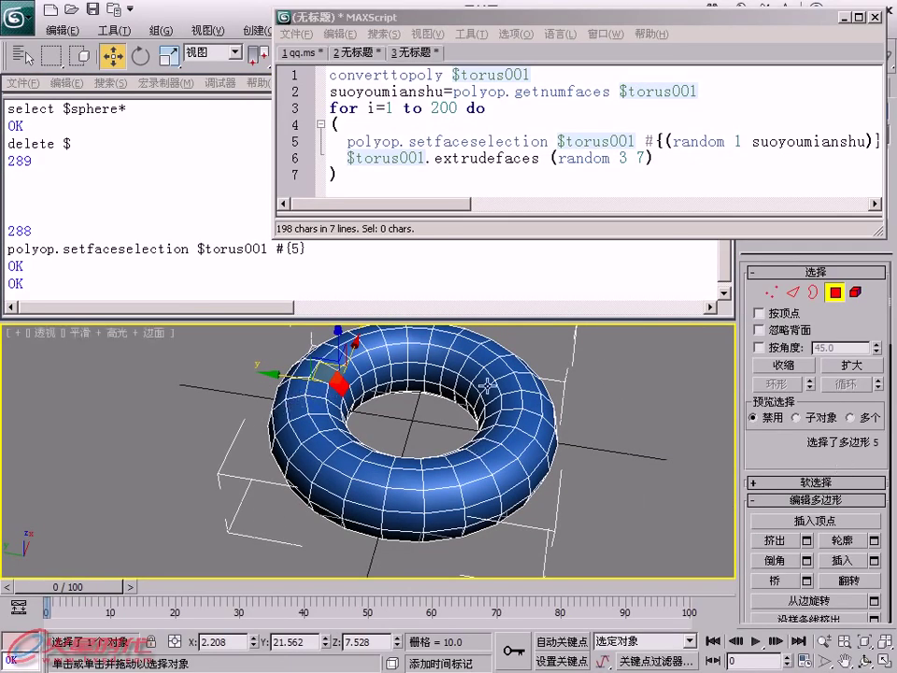
alt+middle_drag(365, 290, 514, 376)
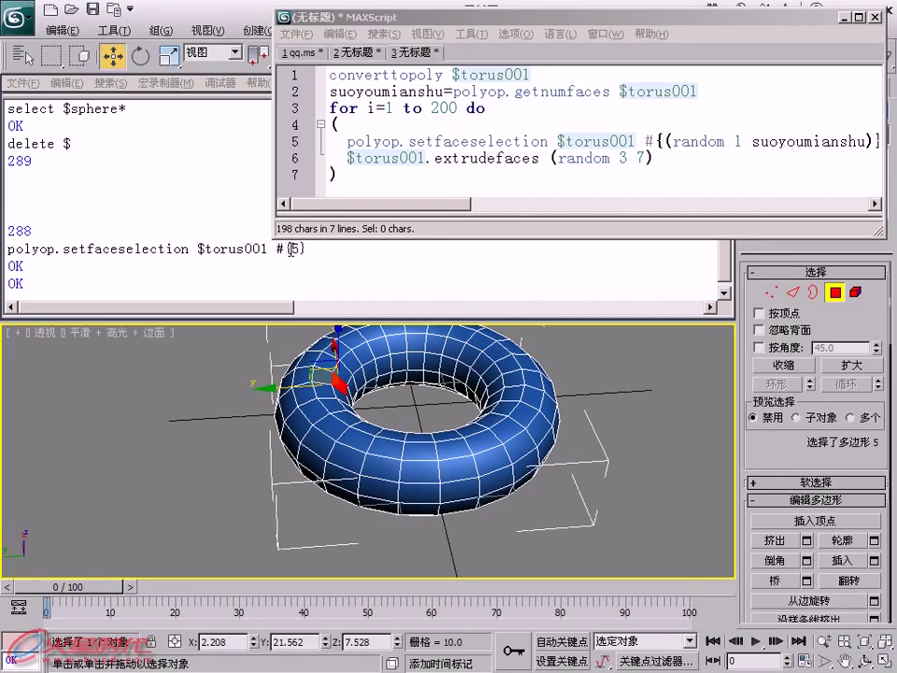
- Replace the face number with (random 1 suoyoumianshu) and evaluate the face-count line
click(291, 250)
text(()
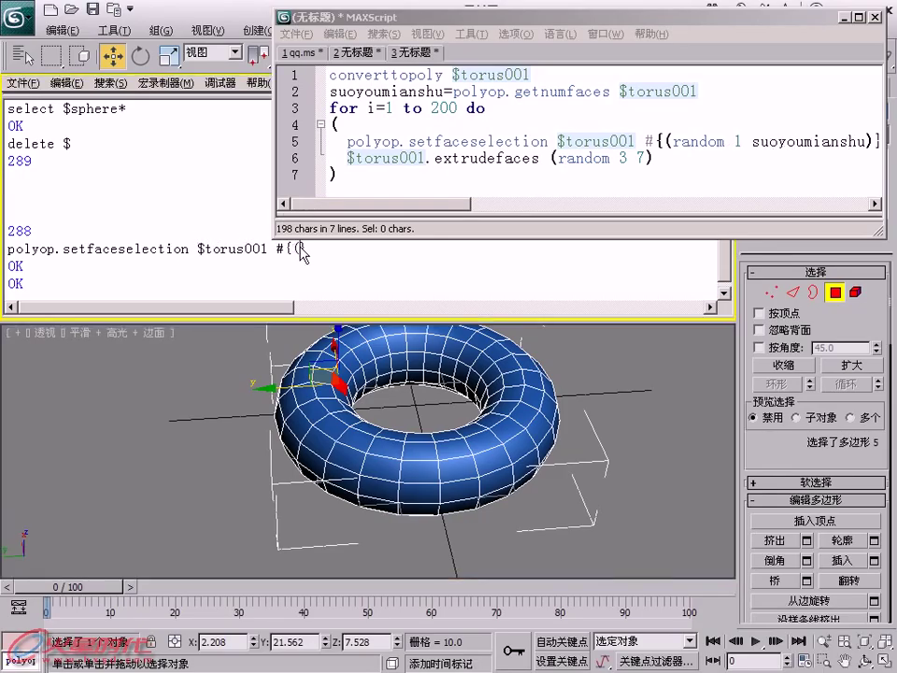
text(random 1 suoyoumianshu)
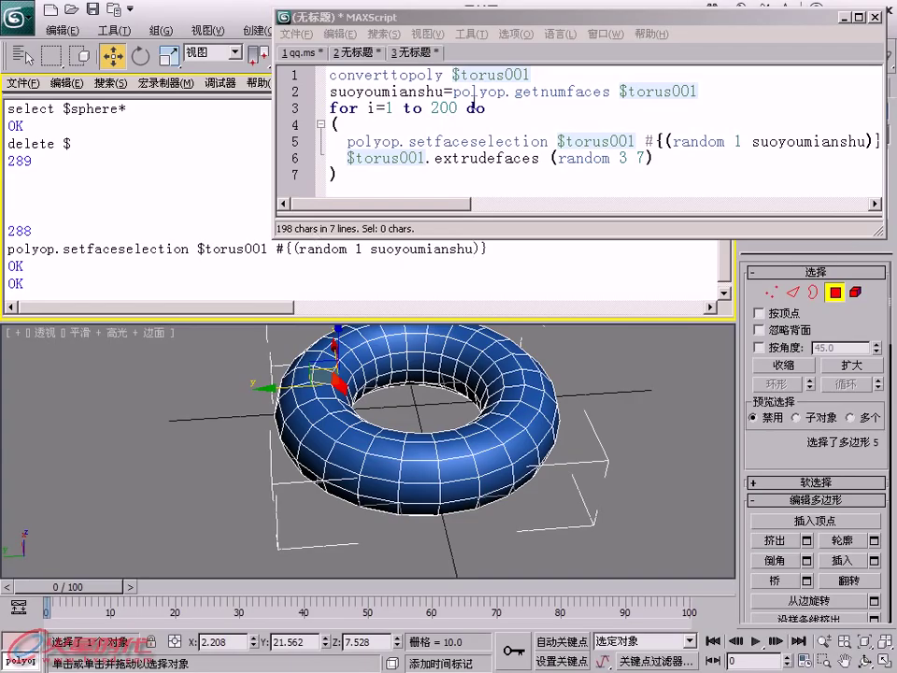
drag(695, 90, 283, 95)
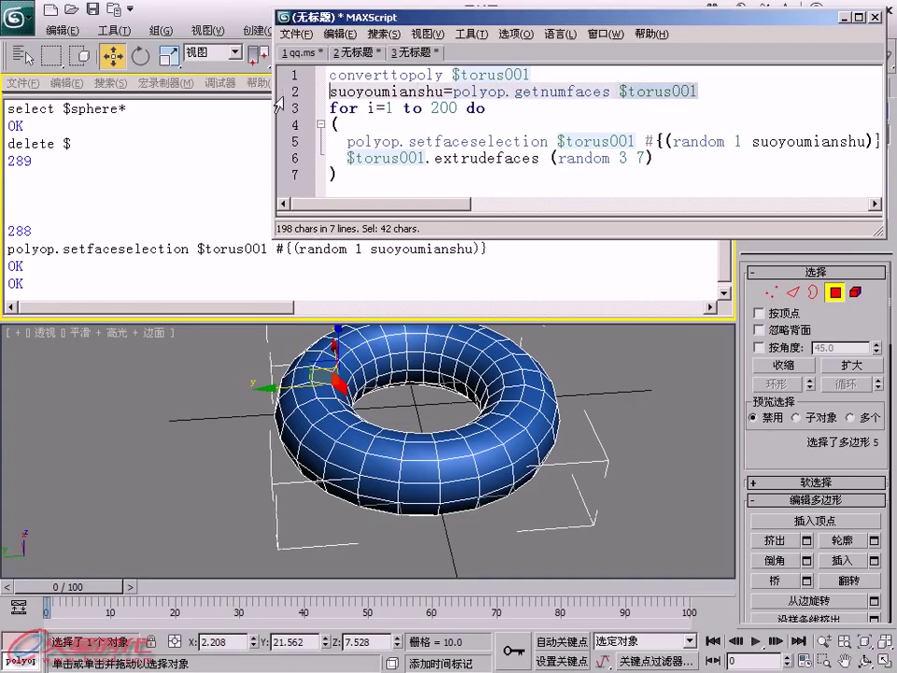
key(shift+Return)
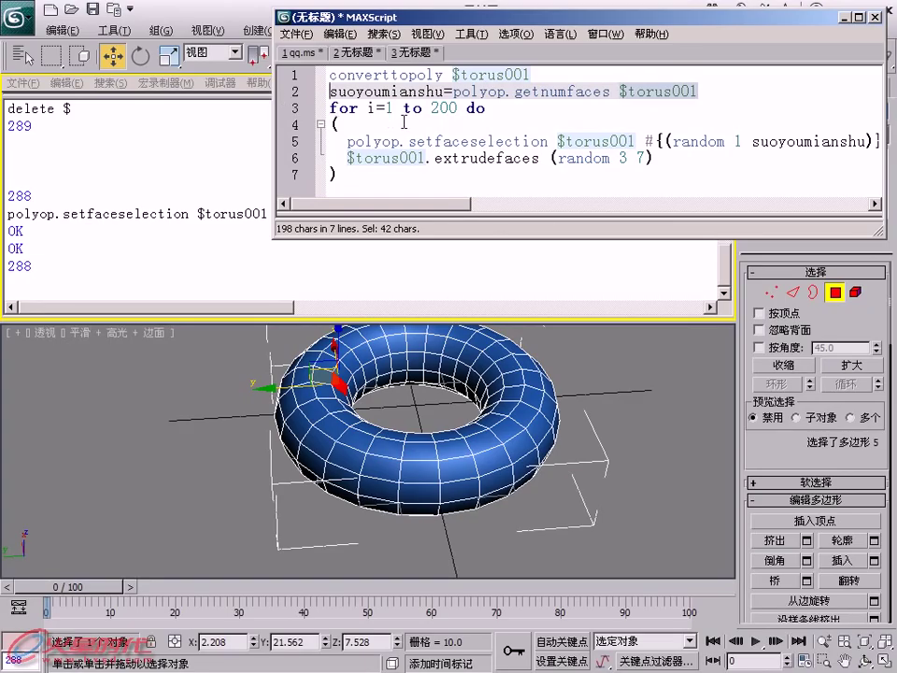
- Run the random face-selection command twice, checking each randomly picked face
click(197, 214)
click(302, 234)
drag(365, 238, 365, 198)
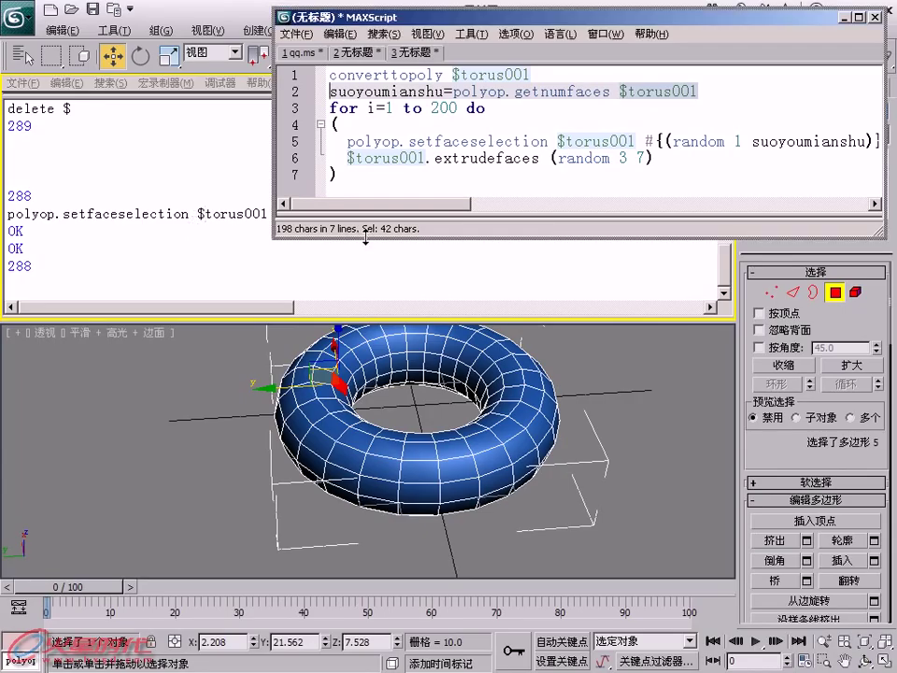
click(347, 249)
click(502, 213)
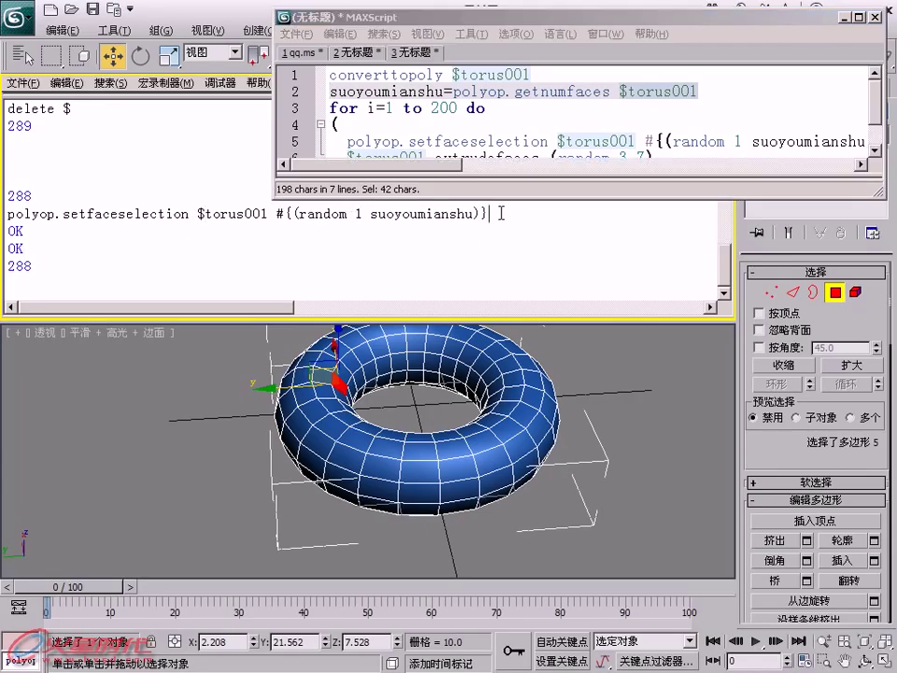
key(Return)
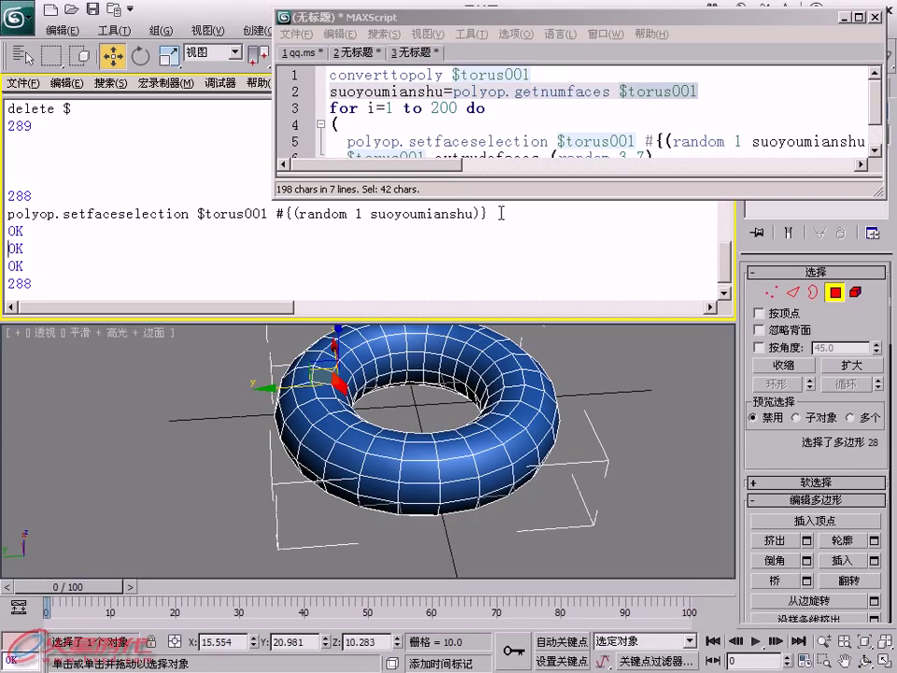
alt+middle_drag(538, 402, 537, 367)
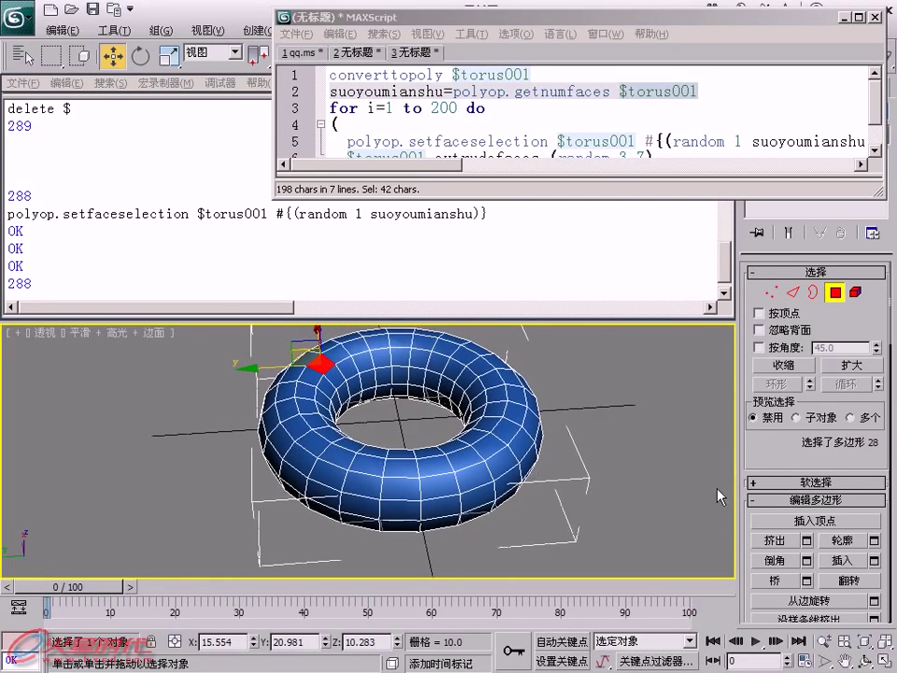
click(661, 82)
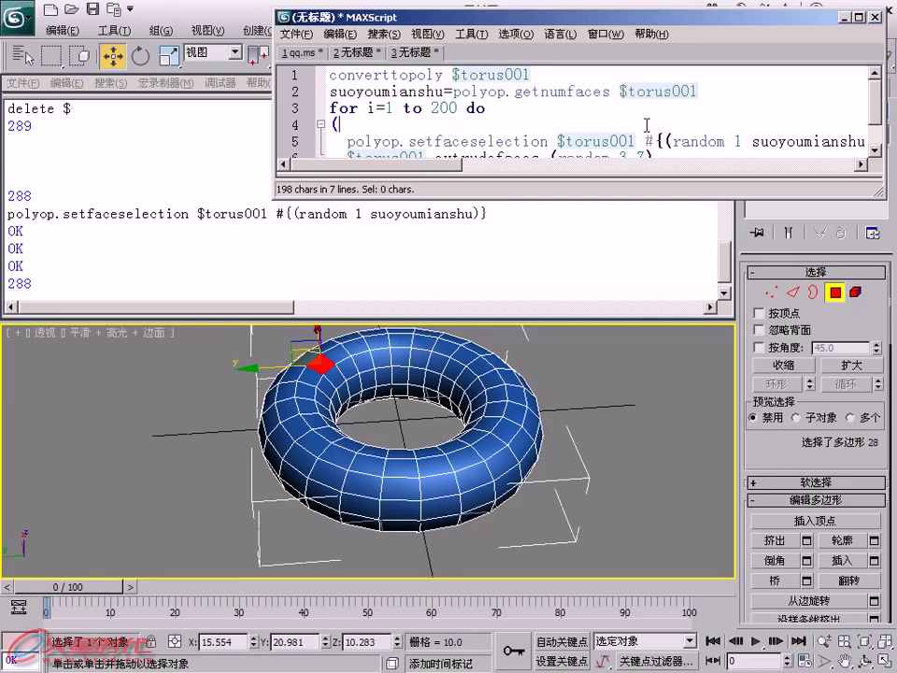
click(529, 213)
key(Return)
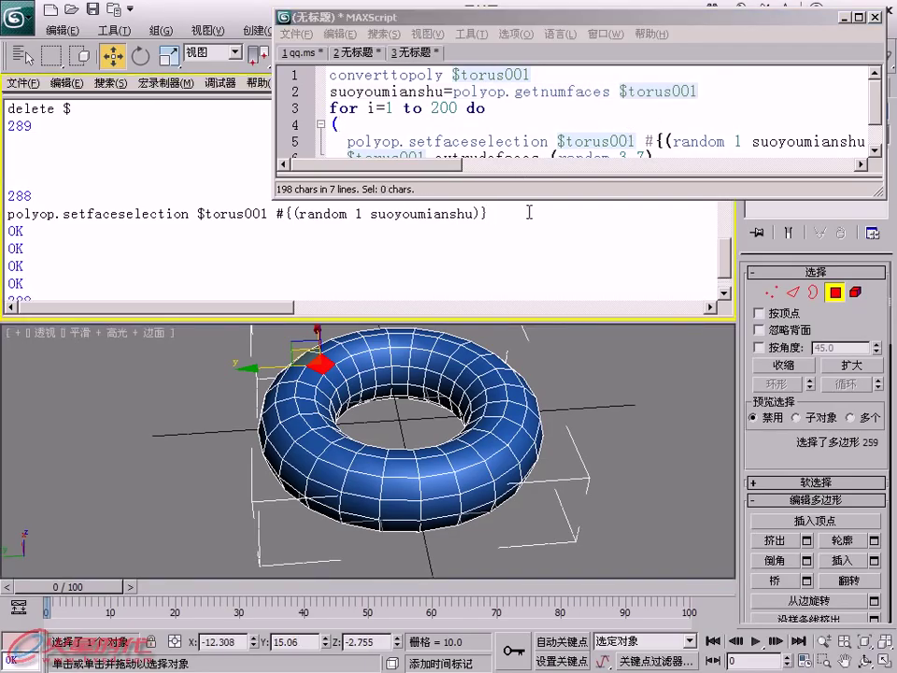
mouse_move(317, 374)
alt+middle_down()
mouse_move(345, 422)
mouse_move(466, 384)
mouse_move(452, 370)
alt+middle_up()
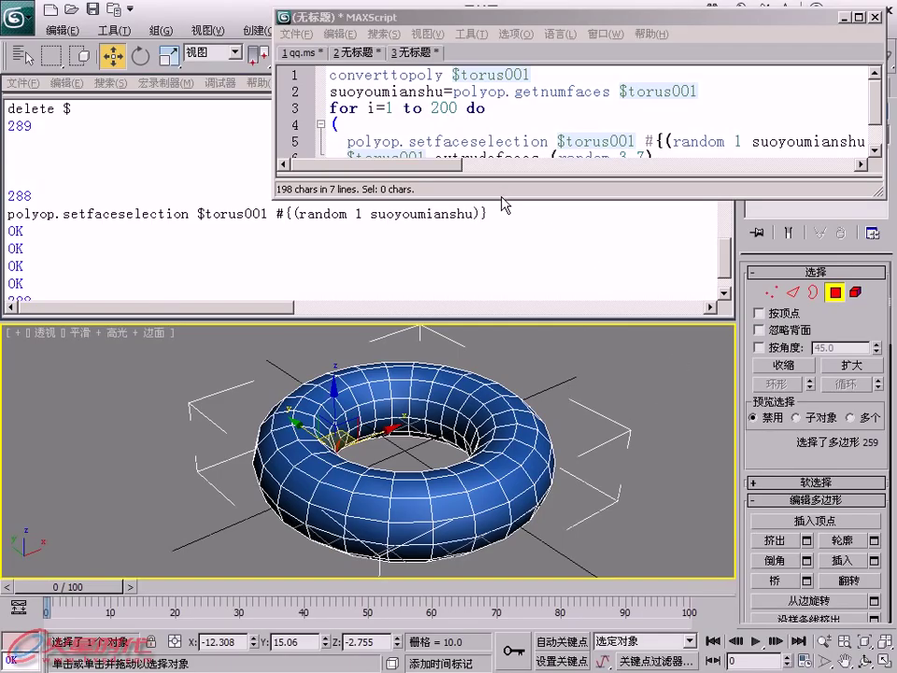
drag(505, 199, 503, 239)
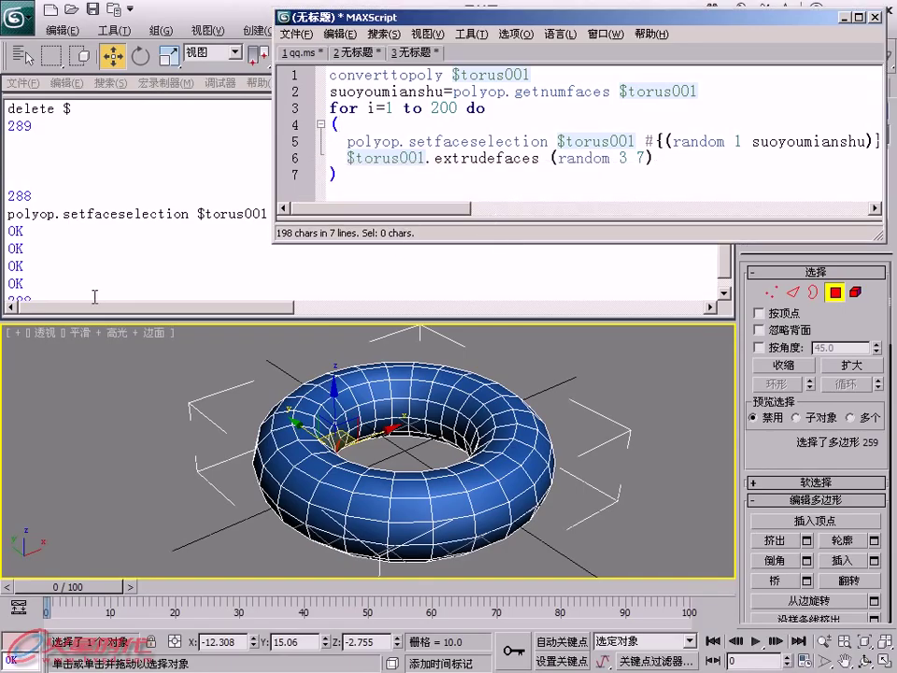
- Test '$torus001.extrudefaces' on the selected face with amounts 3 and 7
click(91, 293)
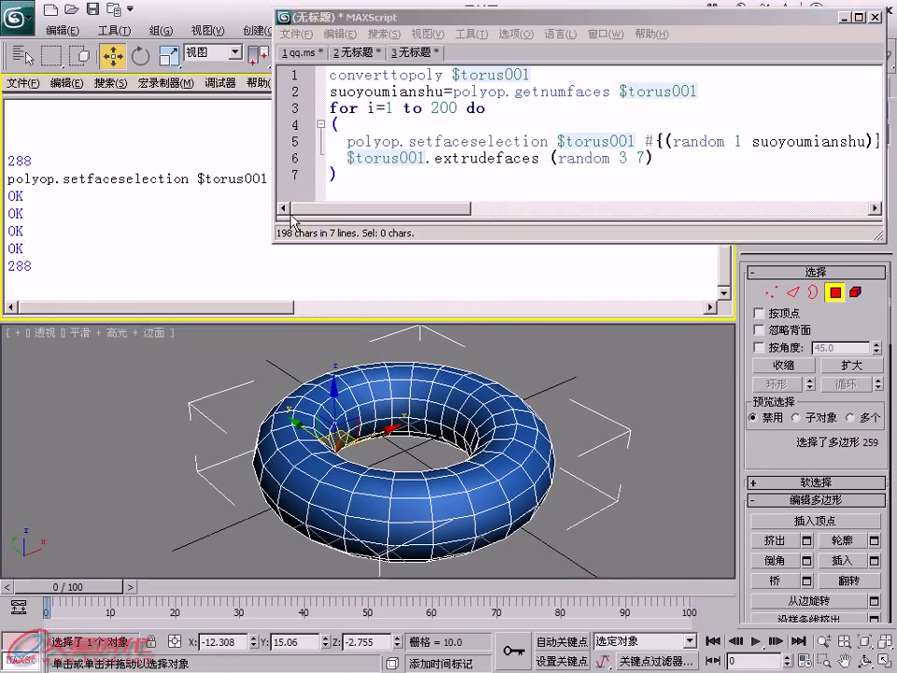
text(%)
key(BackSpace)
key(BackSpace)
key(BackSpace)
text($tour)
key(BackSpace)
key(BackSpace)
text(rus)
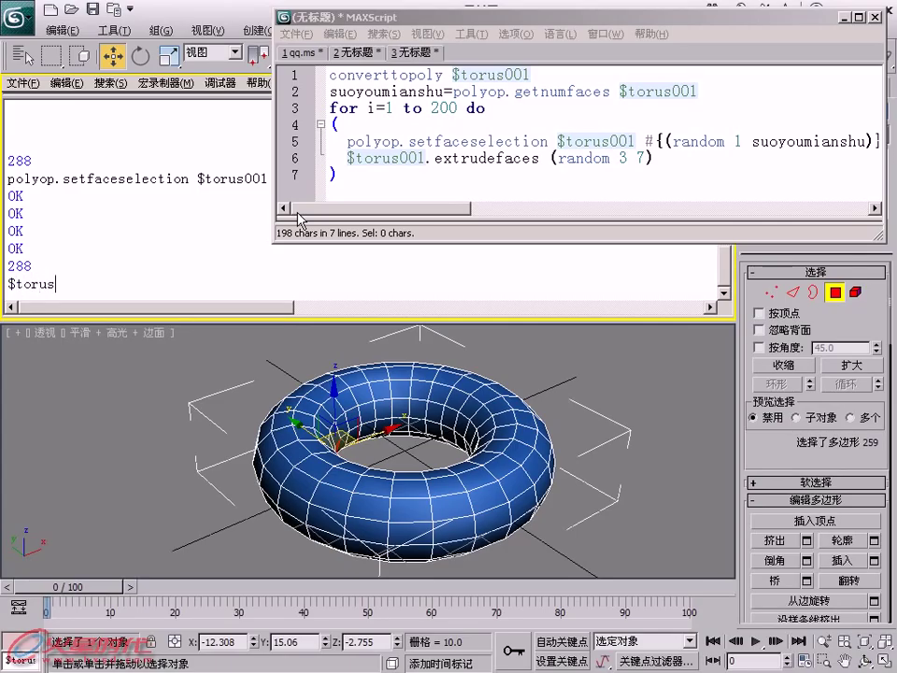
text(001.)
text(ext)
text(urd)
key(BackSpace)
key(BackSpace)
text(rudefaces)
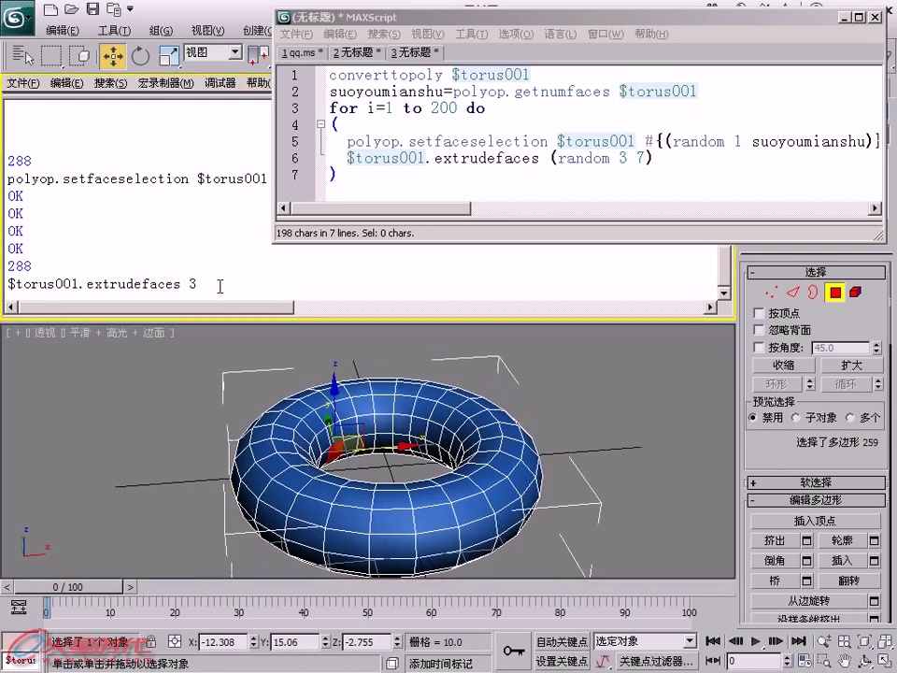
key(Return)
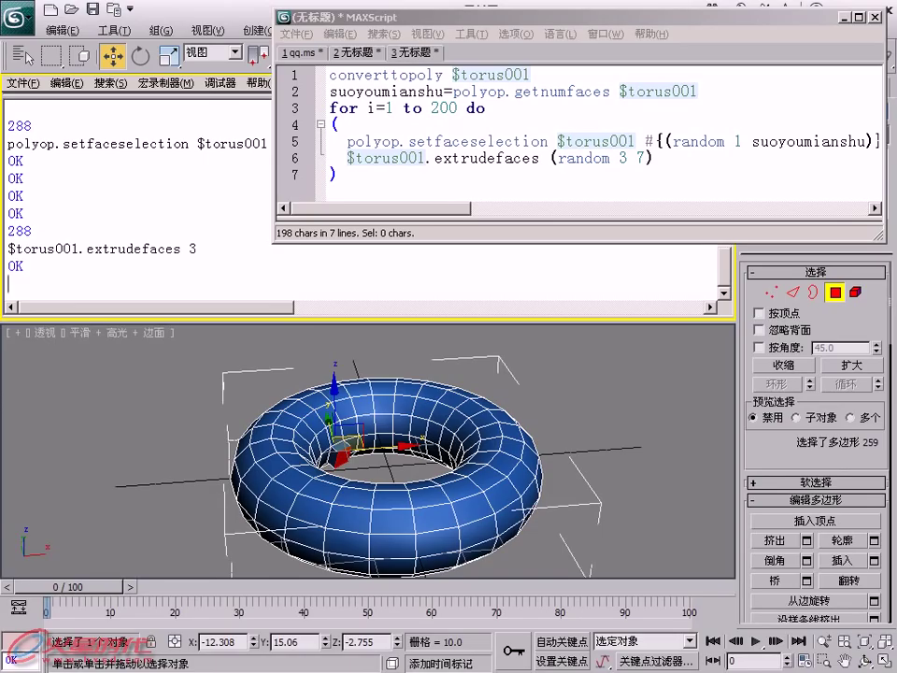
click(244, 248)
text(7)
key(Return)
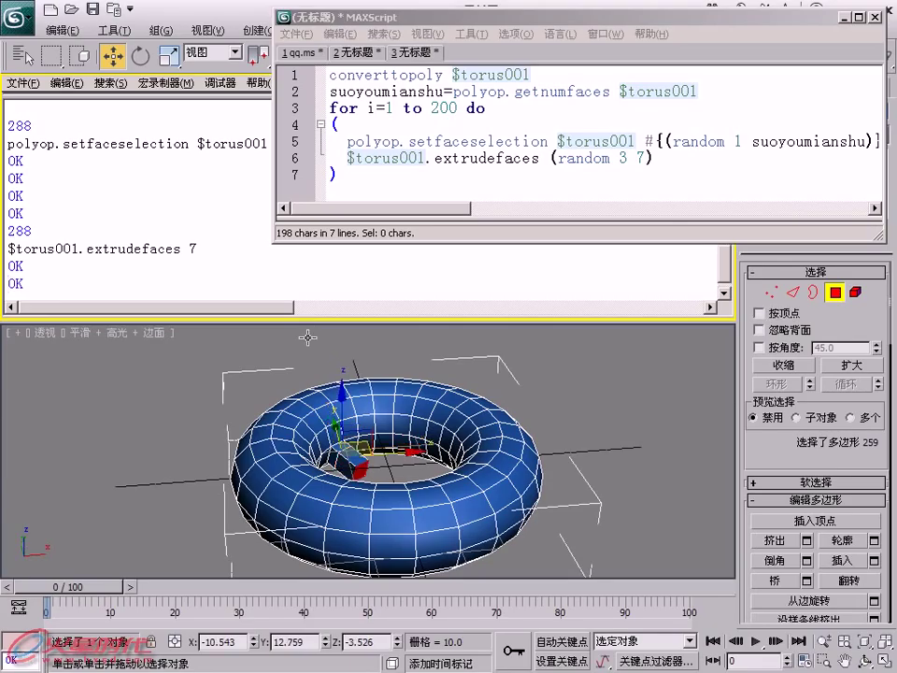
- Undo both test extrusions to restore the smooth torus
alt+middle_drag(368, 439, 368, 489)
scroll(368, 488, up, 3)
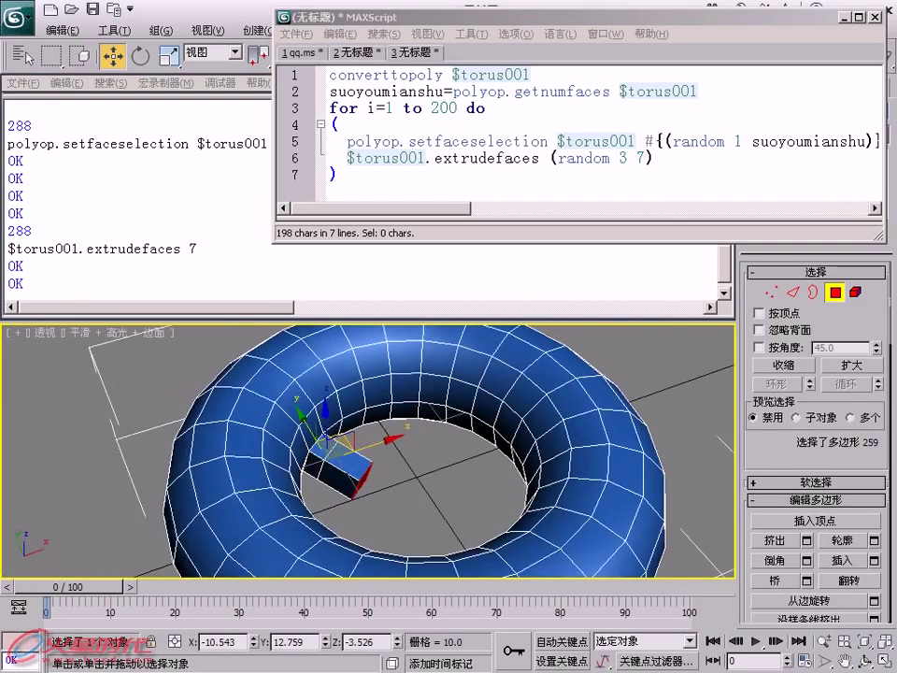
click(343, 175)
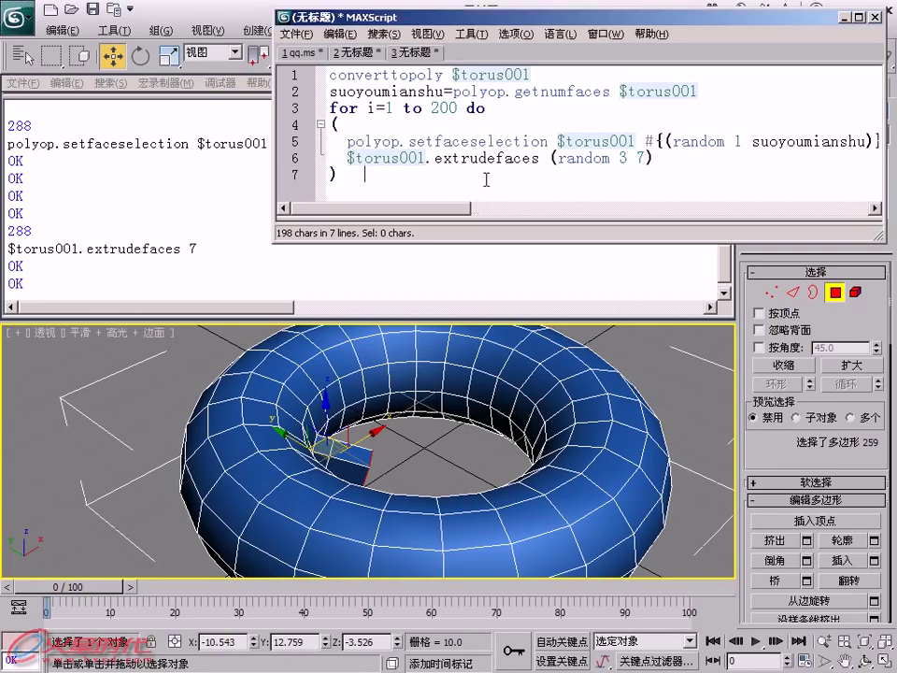
click(431, 437)
key(ctrl+z)
key(ctrl+z)
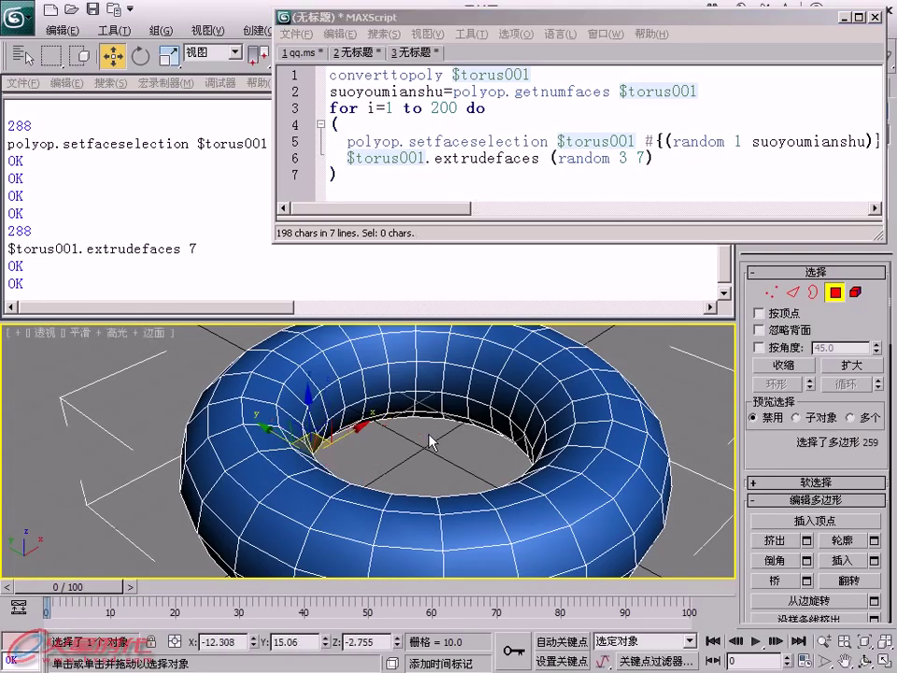
key(shift+z)
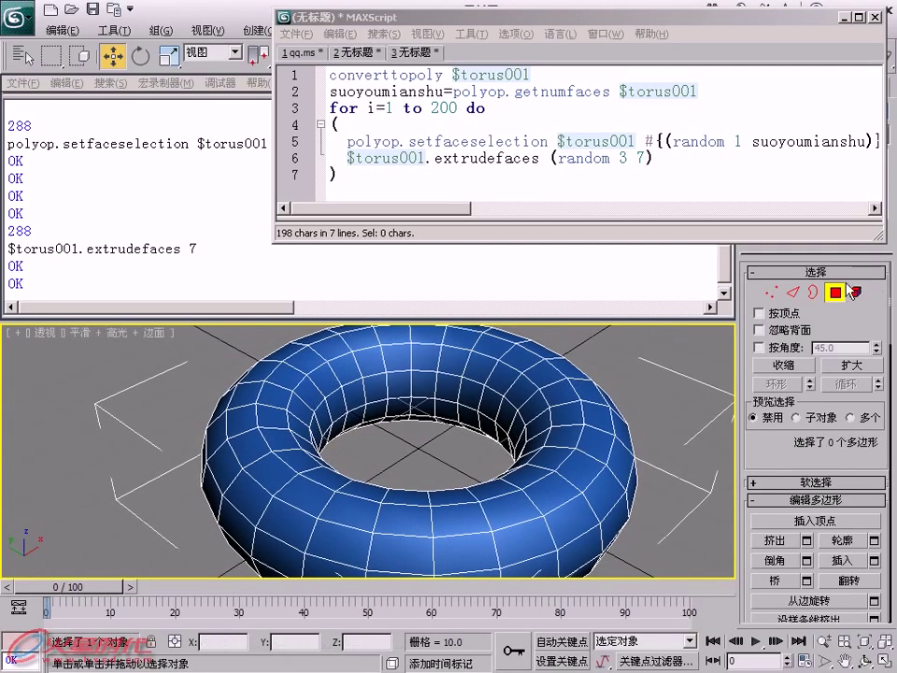
- Return to object level and run the whole script with Evaluate All
key(ctrl+b)
scroll(640, 390, down, 2)
scroll(630, 406, down, 1)
scroll(621, 420, down, 1)
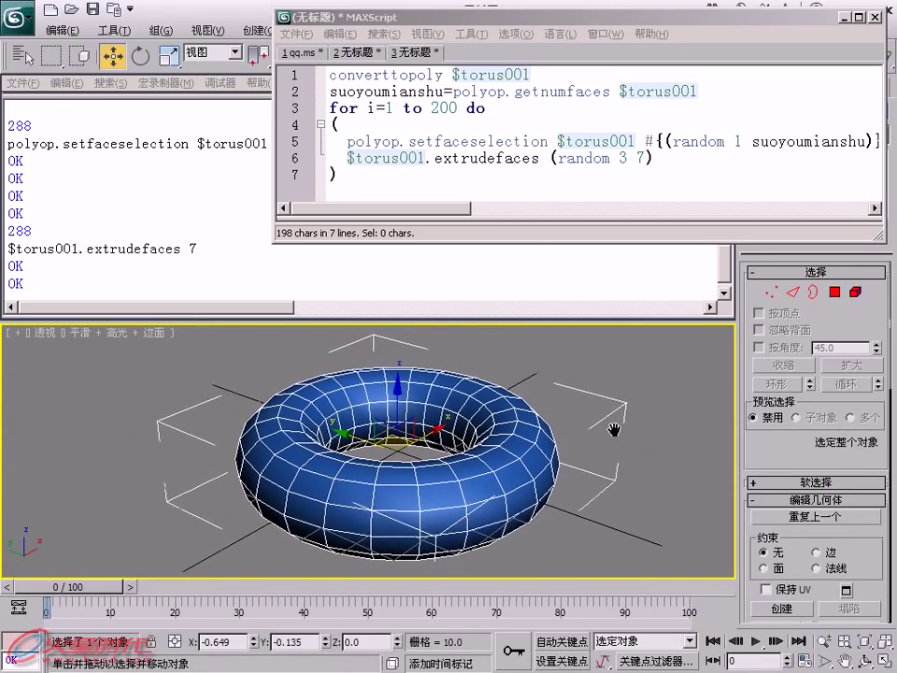
scroll(612, 438, down, 1)
click(471, 34)
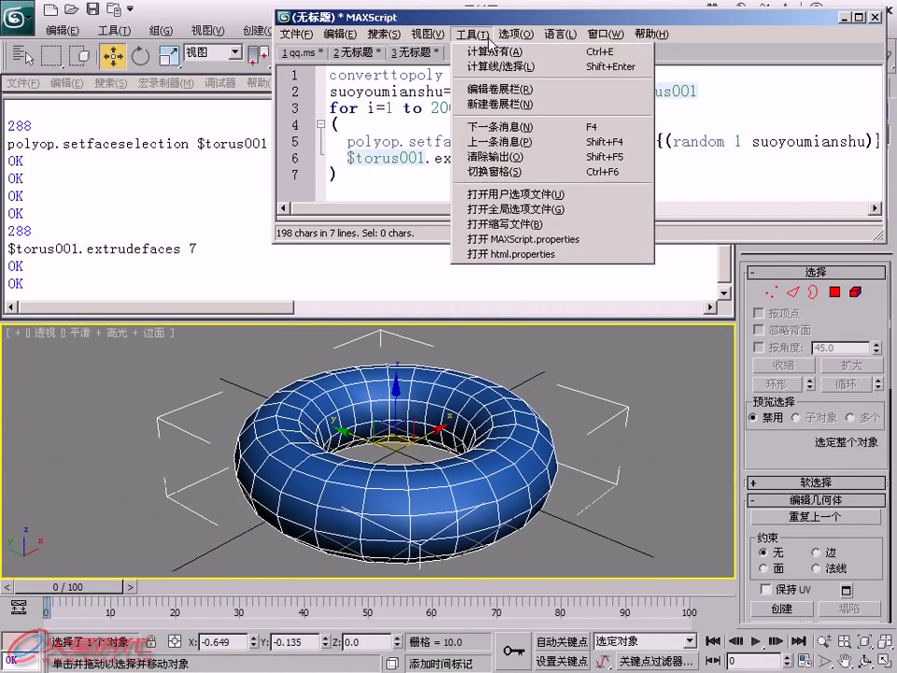
click(490, 53)
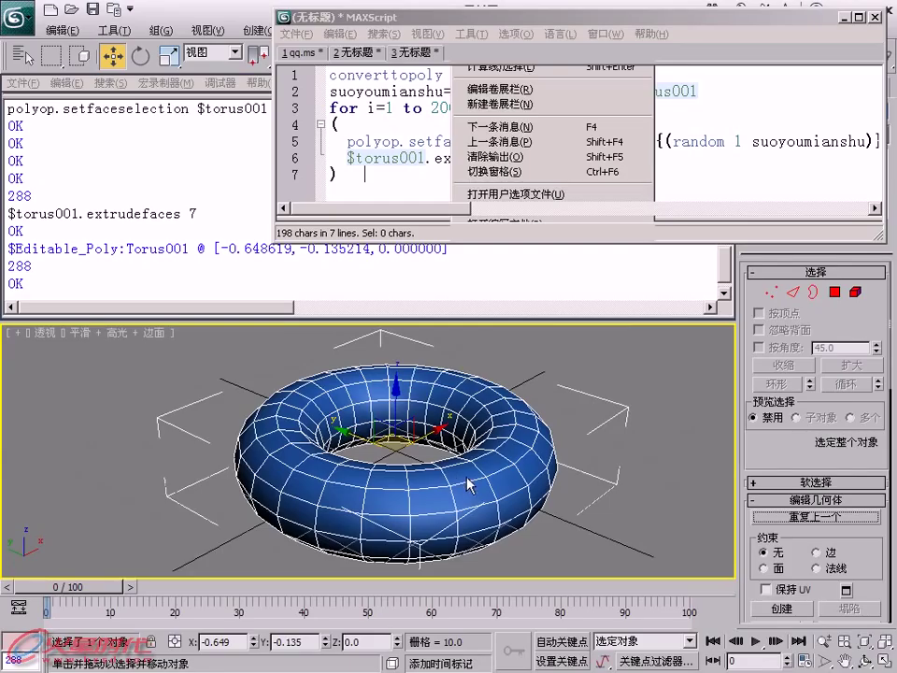
- Orbit to inspect the block-covered torus, enlarge the viewport, and close the script editor
mouse_move(467, 484)
alt+middle_down()
mouse_move(556, 385)
mouse_move(523, 439)
mouse_move(367, 423)
alt+middle_up()
scroll(373, 419, up, 2)
scroll(397, 412, up, 2)
mouse_move(337, 417)
alt+middle_down()
mouse_move(564, 428)
mouse_move(570, 402)
mouse_move(575, 467)
alt+middle_up()
alt+middle_drag(435, 402, 441, 405)
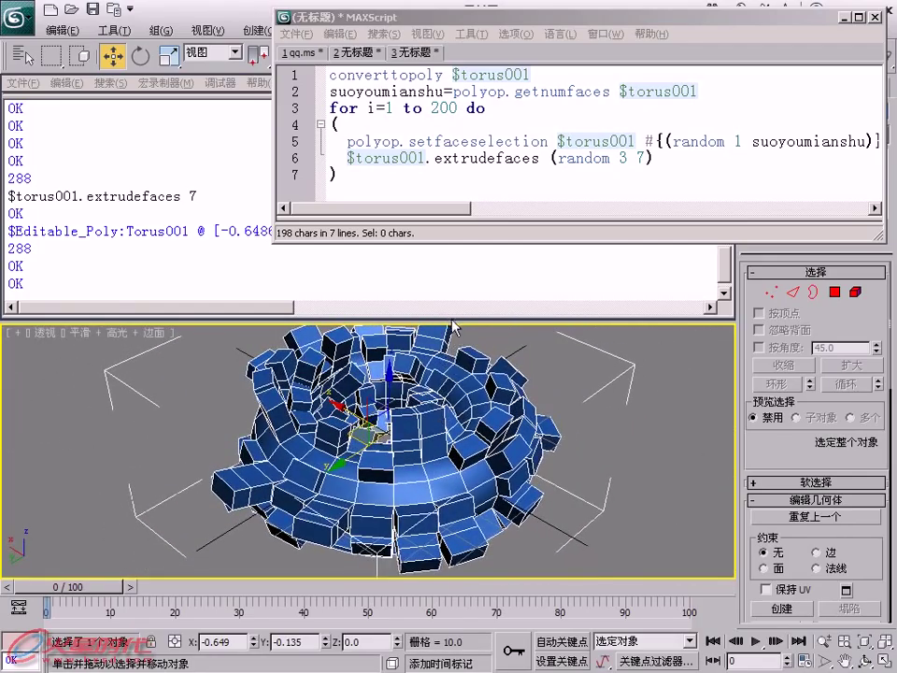
drag(455, 323, 458, 260)
mouse_move(458, 281)
alt+middle_down()
mouse_move(456, 321)
mouse_move(470, 265)
mouse_move(454, 290)
alt+middle_up()
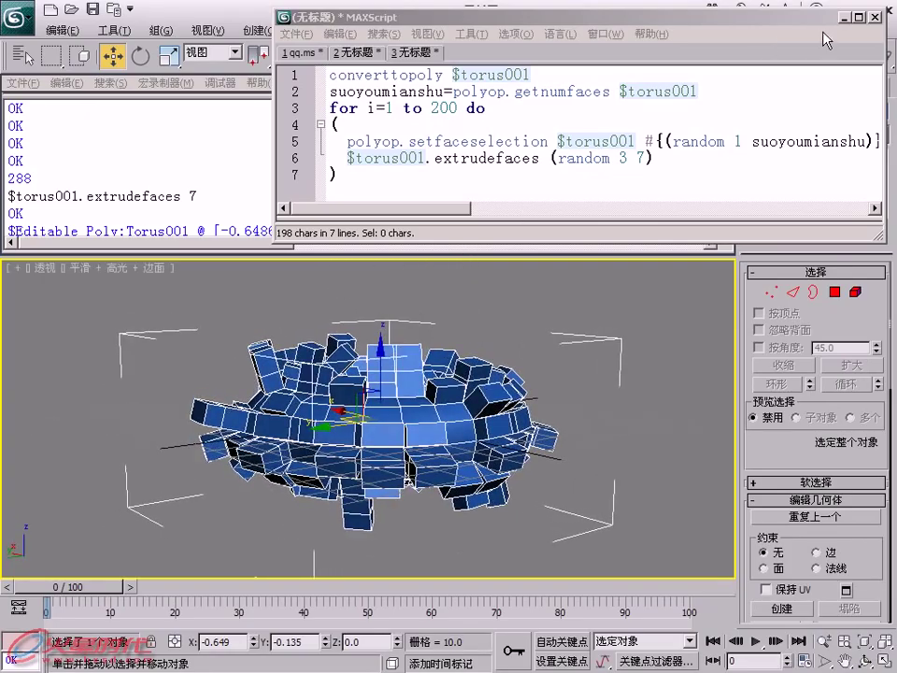
click(196, 327)
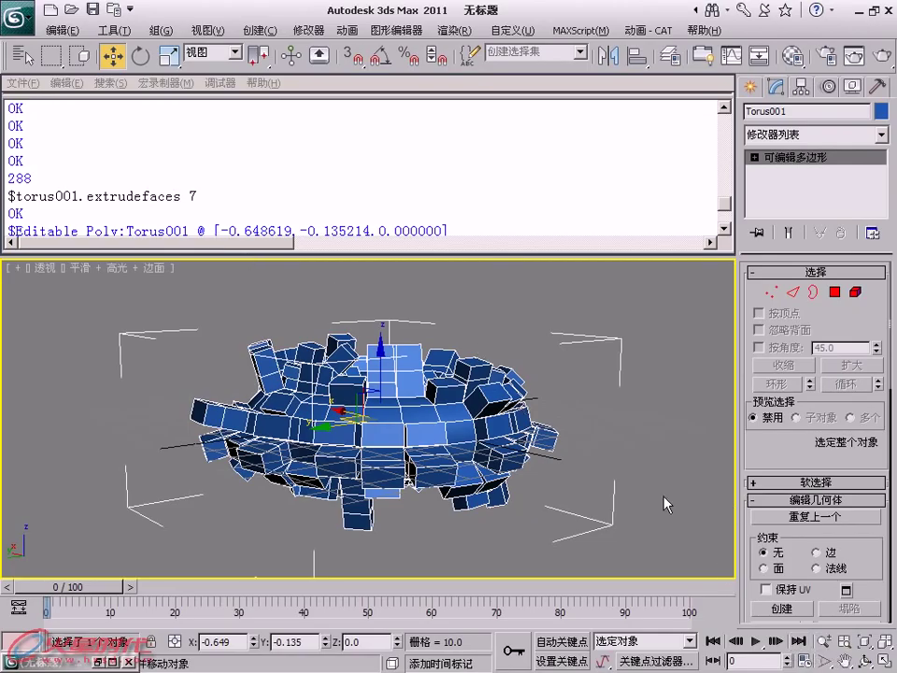
- Draw a large Plane primitive beneath the spiky torus
key(F11)
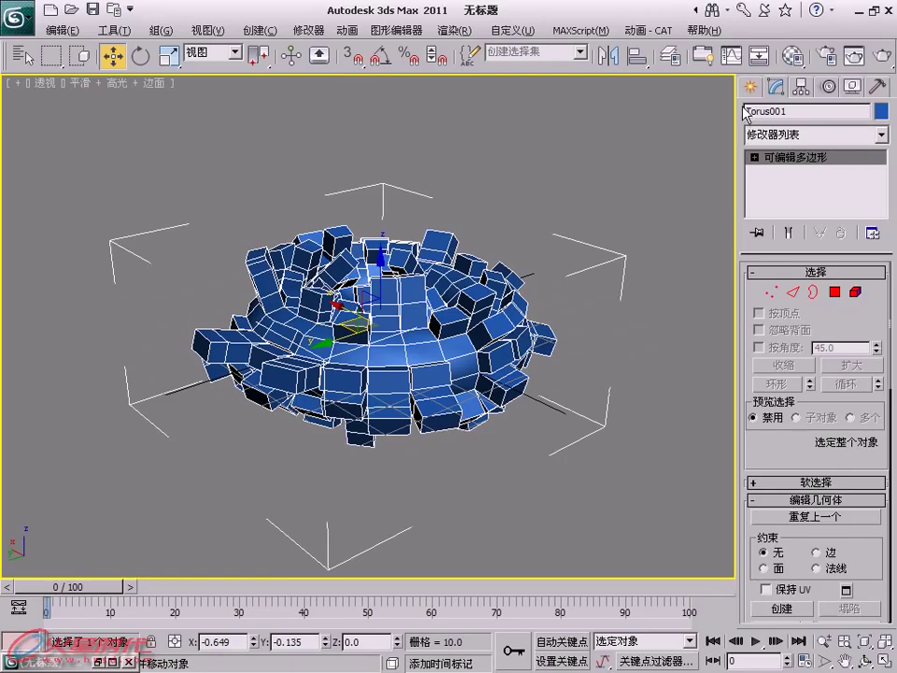
click(750, 86)
click(852, 271)
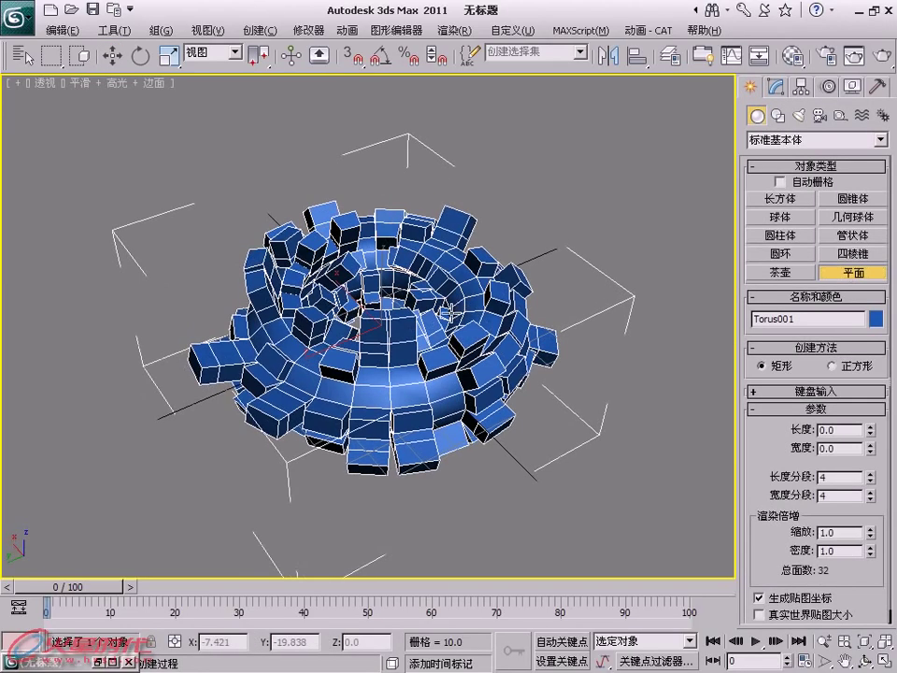
scroll(216, 310, down, 5)
mouse_move(152, 288)
mouse_down()
mouse_move(594, 369)
mouse_move(599, 361)
mouse_up()
key(F11)
right_click(494, 206)
key(Escape)
- Move the plane down slightly to Z -16.913 under the torus
alt+middle_drag(458, 374, 392, 310)
key(w)
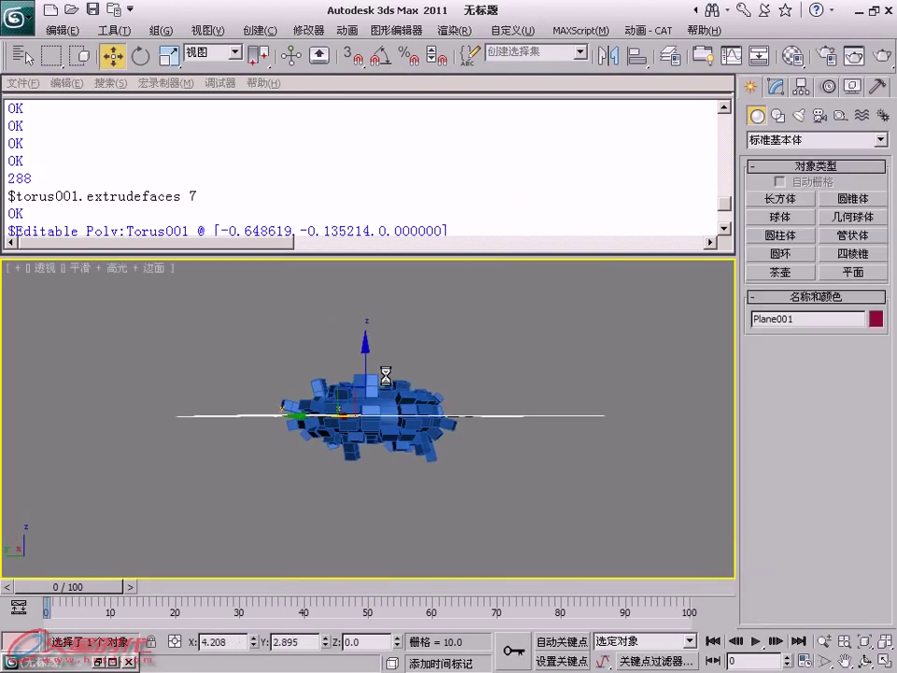
drag(370, 384, 370, 389)
mouse_move(370, 388)
alt+middle_down()
mouse_move(541, 410)
mouse_move(506, 375)
mouse_move(490, 380)
mouse_move(548, 421)
mouse_move(579, 411)
alt+middle_up()
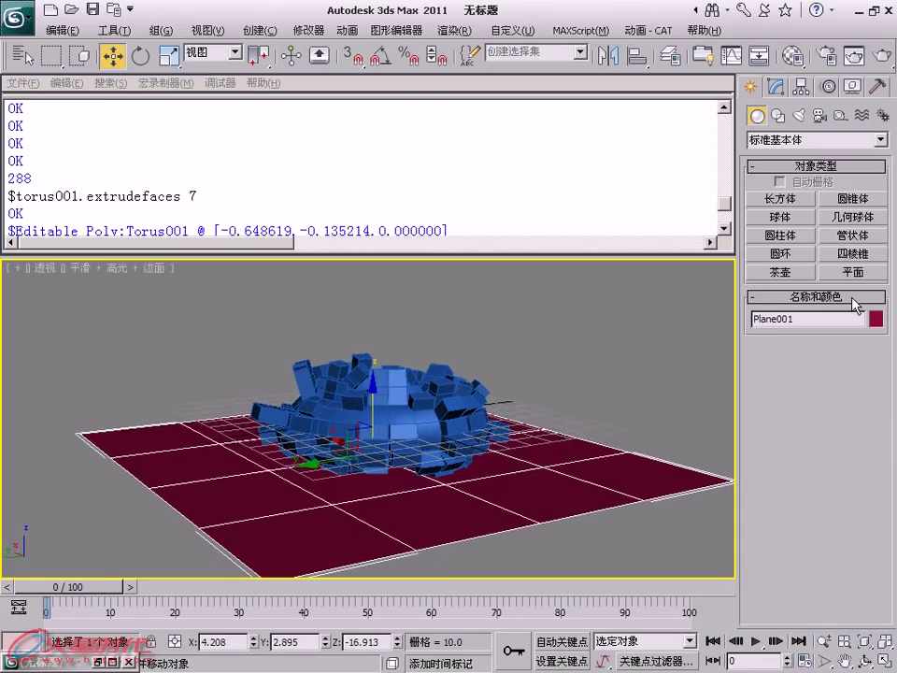
- Open the Material Editor and make the first material a Matte/Shadow type
key(m)
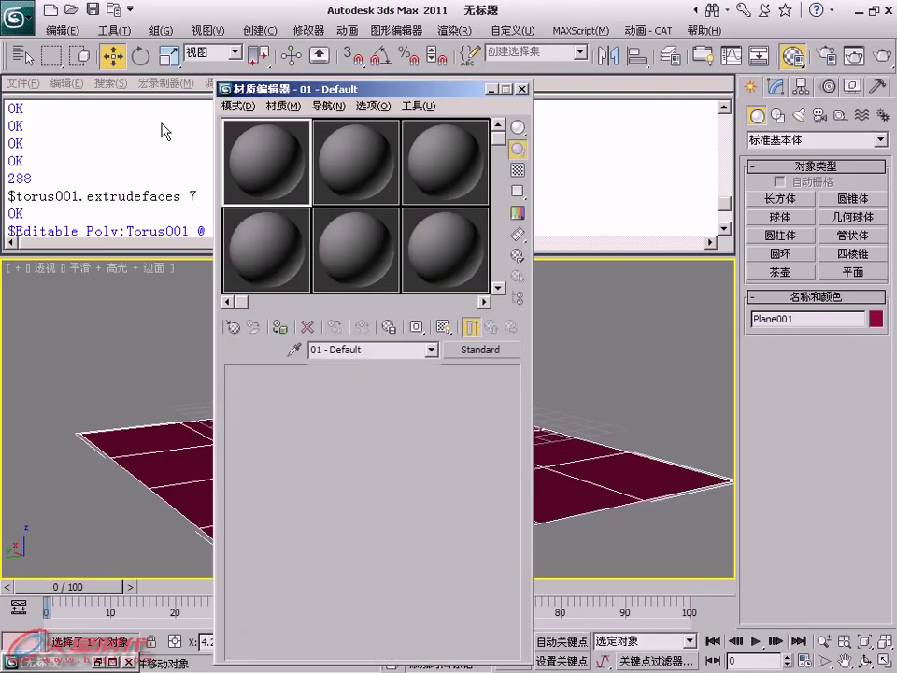
drag(347, 87, 474, 39)
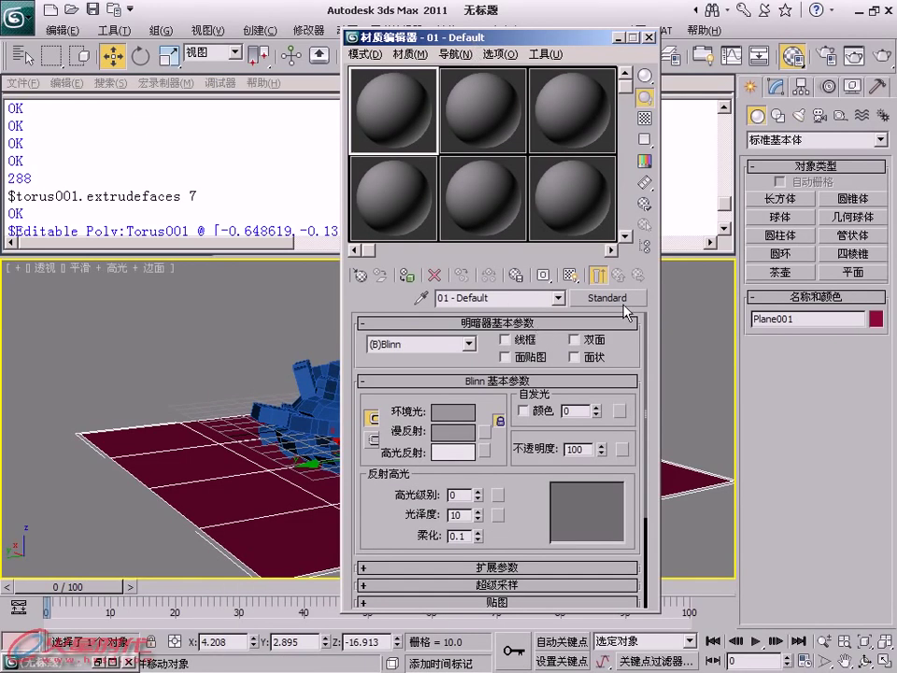
click(624, 301)
double_click(367, 407)
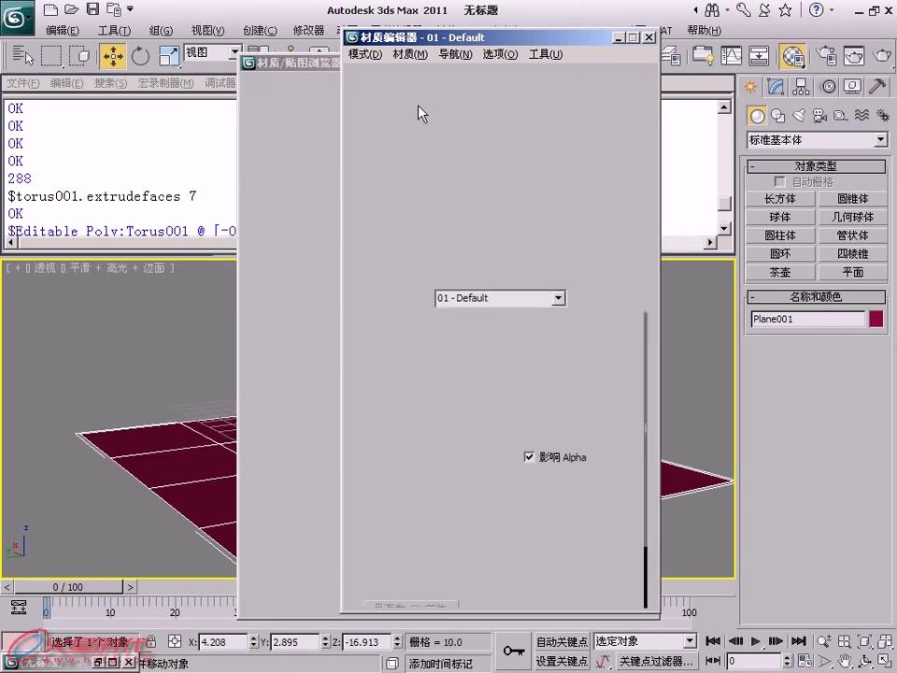
- Set the second material's diffuse colour to a slightly darkened bright blue
click(458, 124)
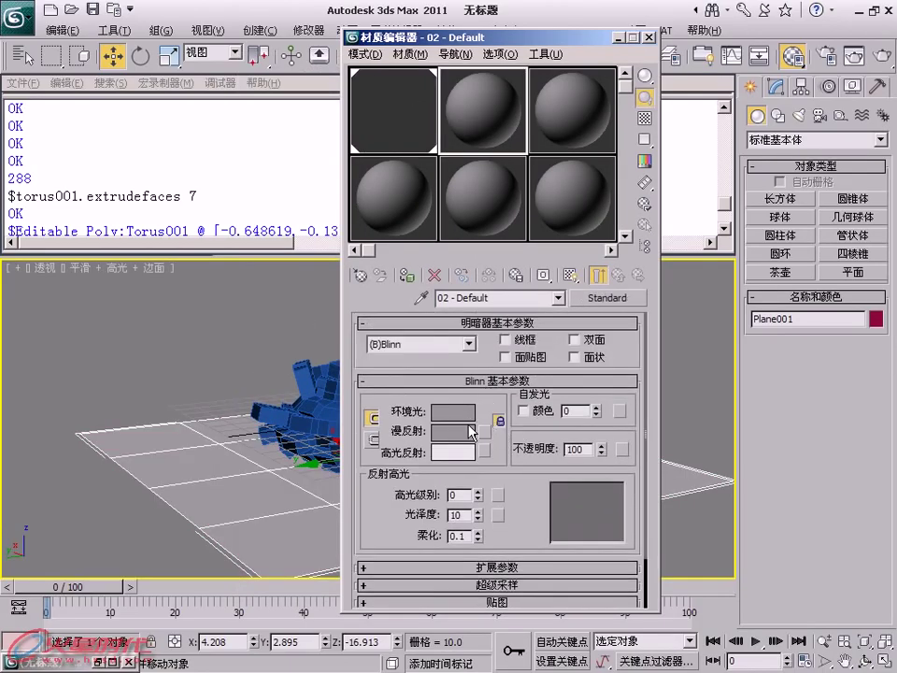
click(473, 432)
drag(391, 195, 430, 131)
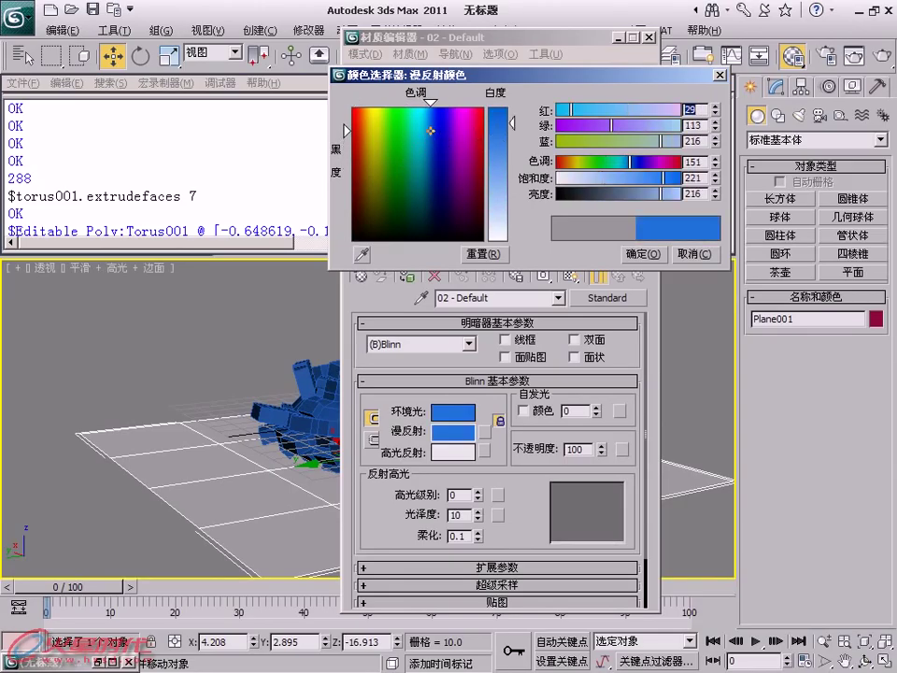
drag(671, 194, 645, 193)
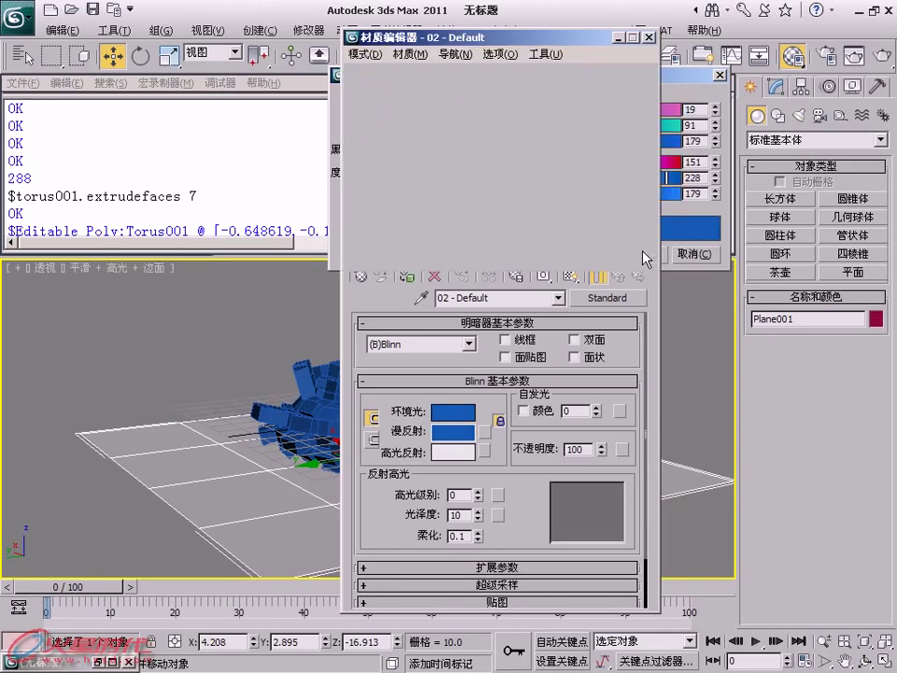
click(497, 322)
- Assign a Falloff map to the blue material's reflection and show a checkered sample backdrop
click(537, 540)
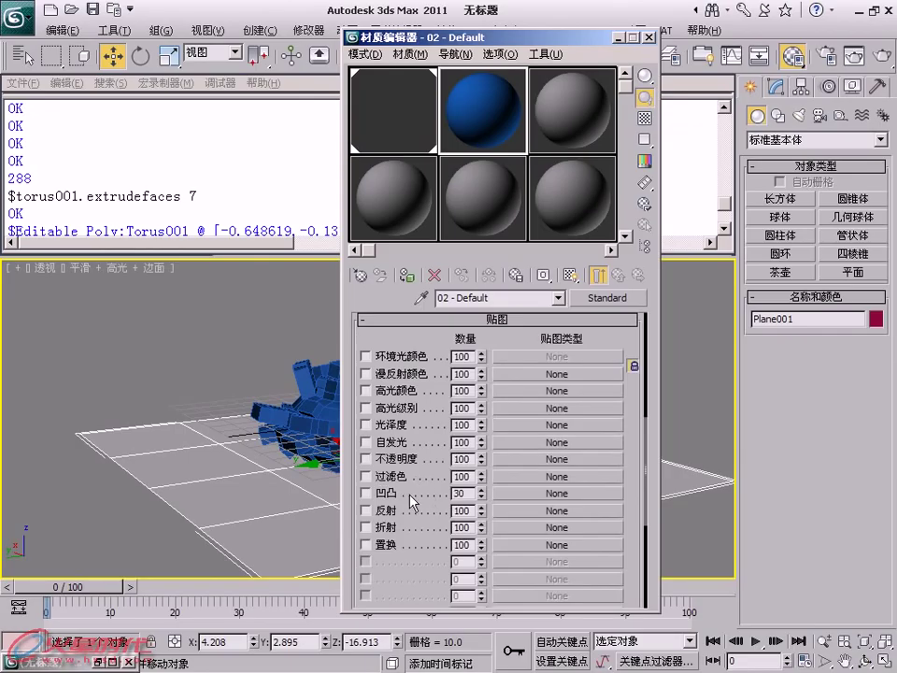
click(580, 512)
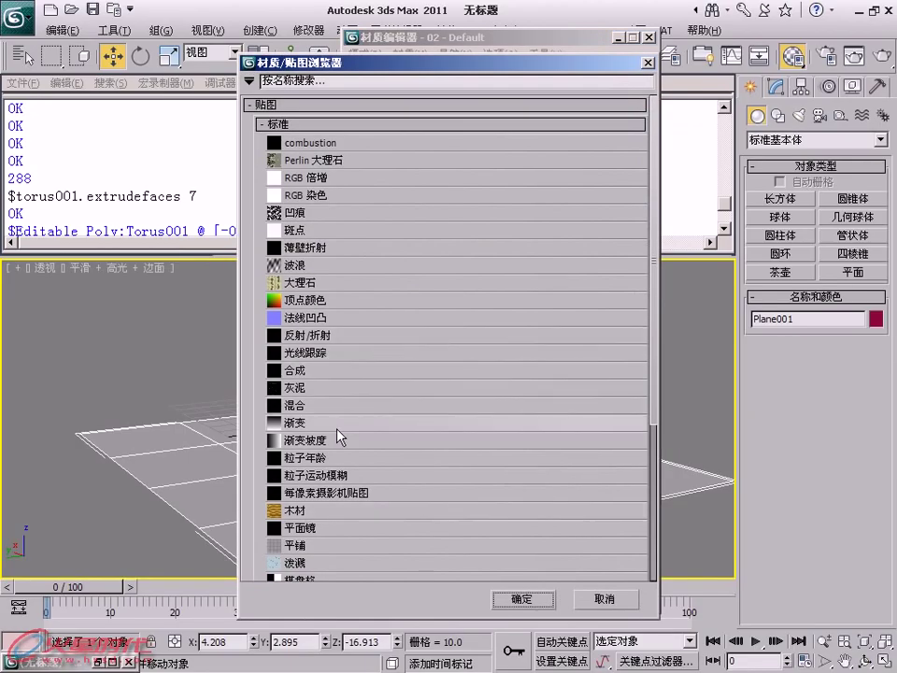
scroll(316, 542, down, 1)
scroll(316, 542, down, 2)
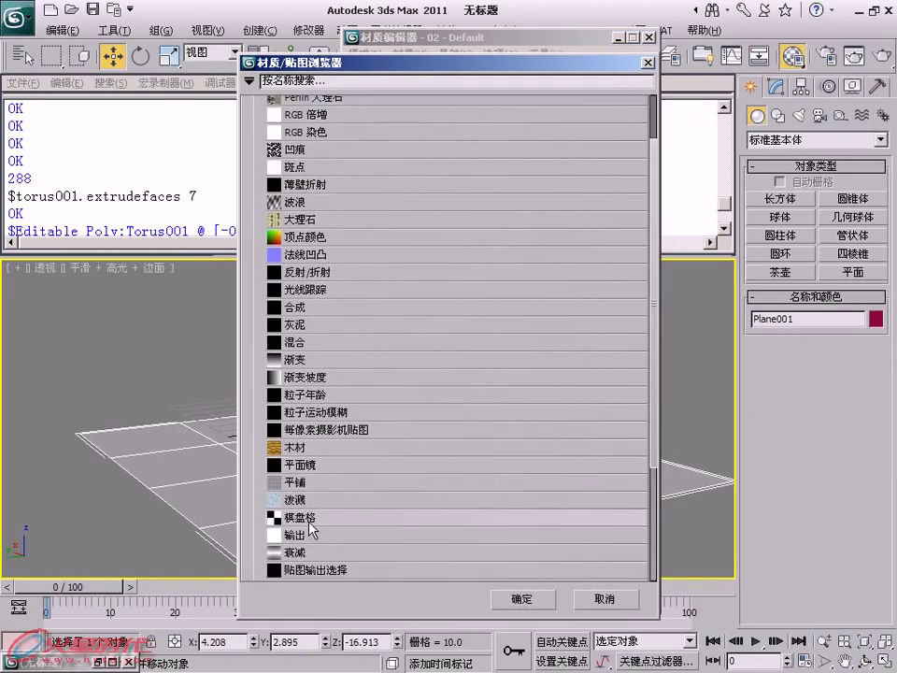
double_click(316, 552)
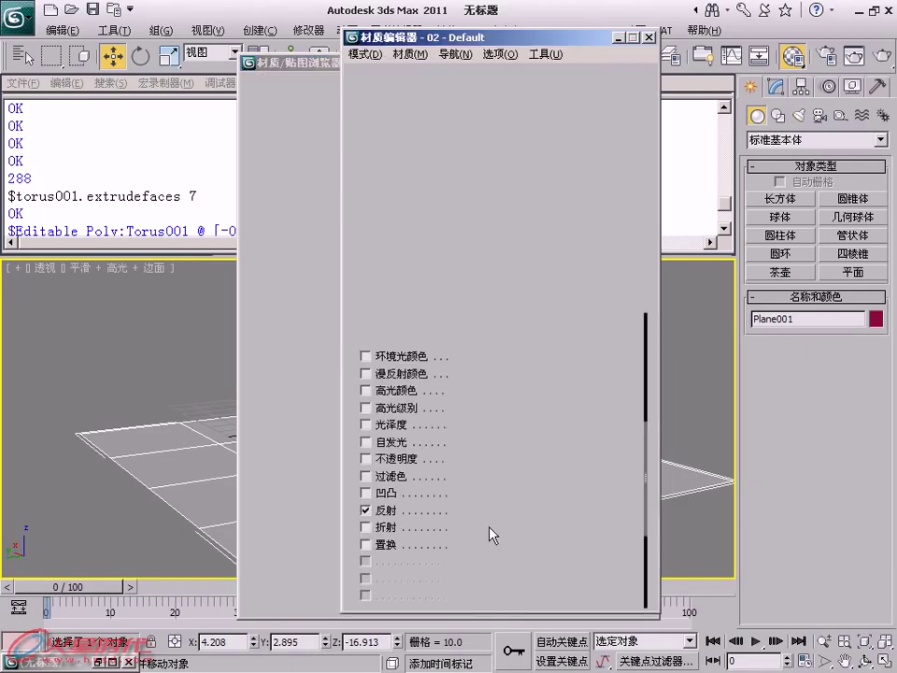
click(644, 118)
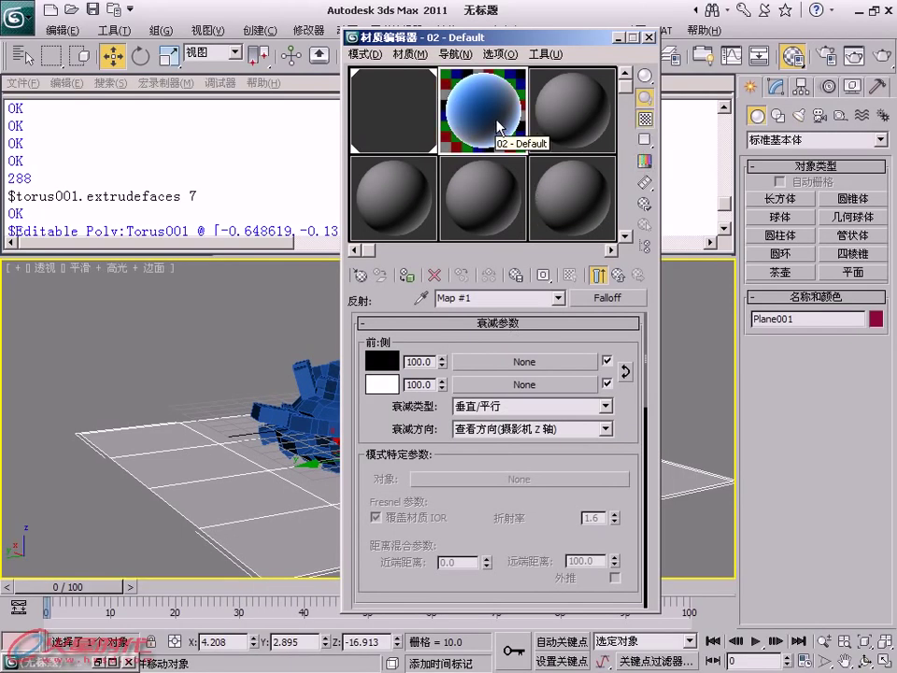
- Put a Raytrace map in the Falloff's second colour and preview it magnified
click(524, 384)
drag(574, 64, 557, 169)
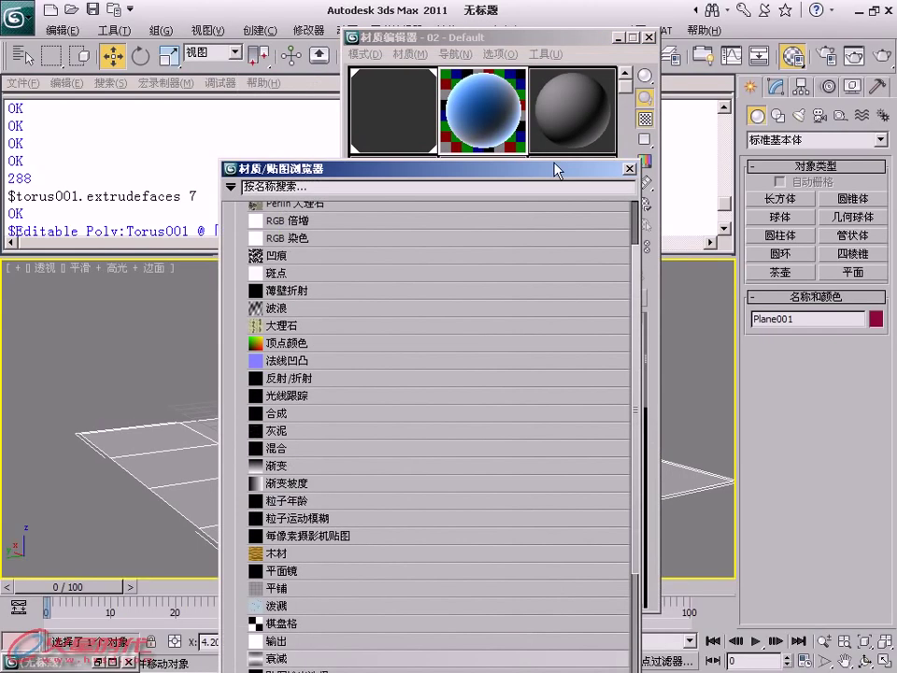
drag(468, 170, 497, 63)
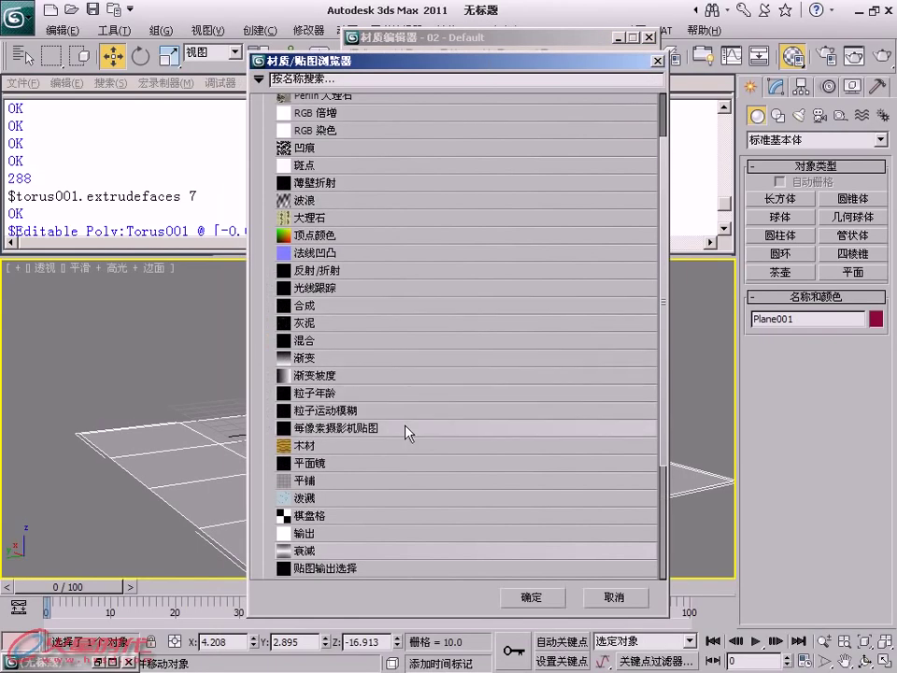
double_click(362, 292)
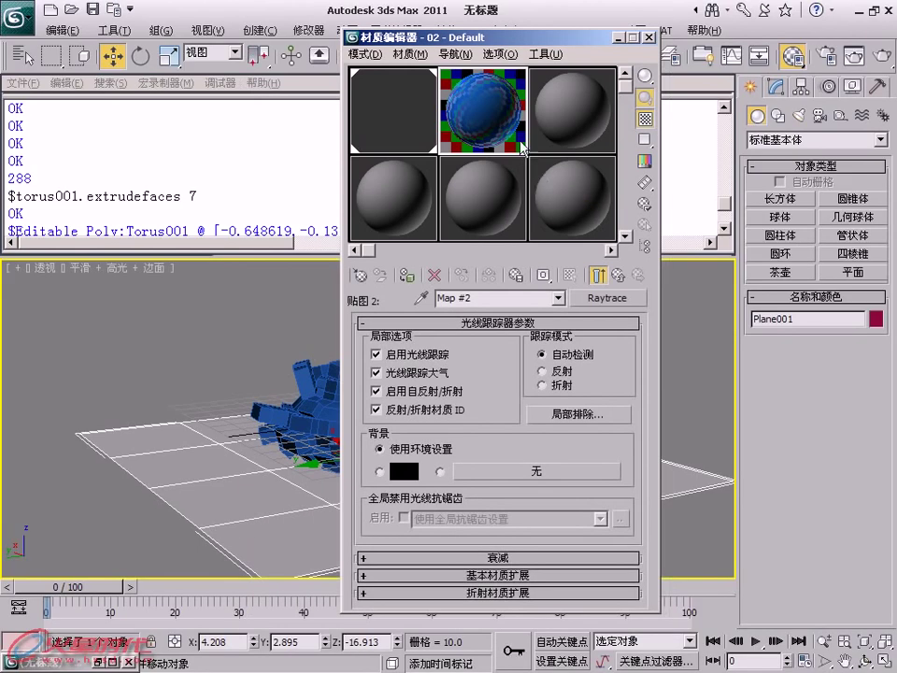
click(280, 401)
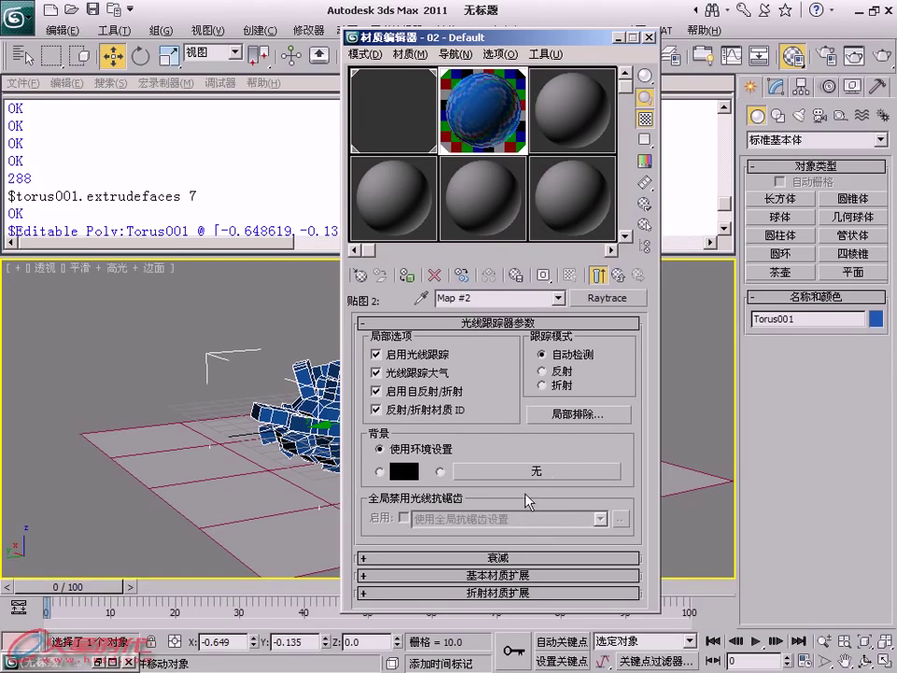
double_click(512, 146)
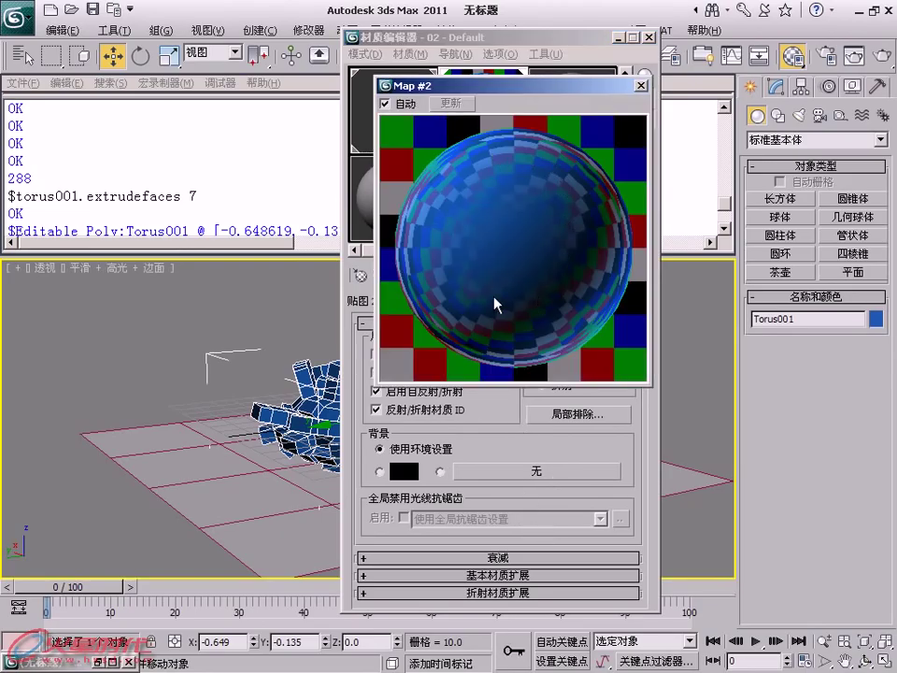
click(478, 73)
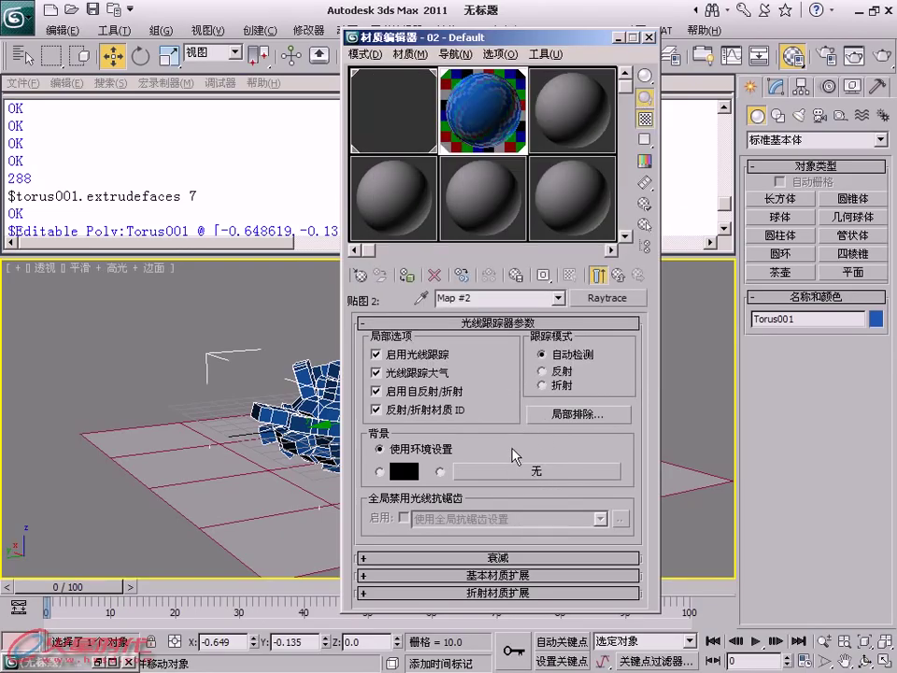
- Bend the Falloff mix curve into an ease-in, check the enlarged preview, and close the editor
click(617, 274)
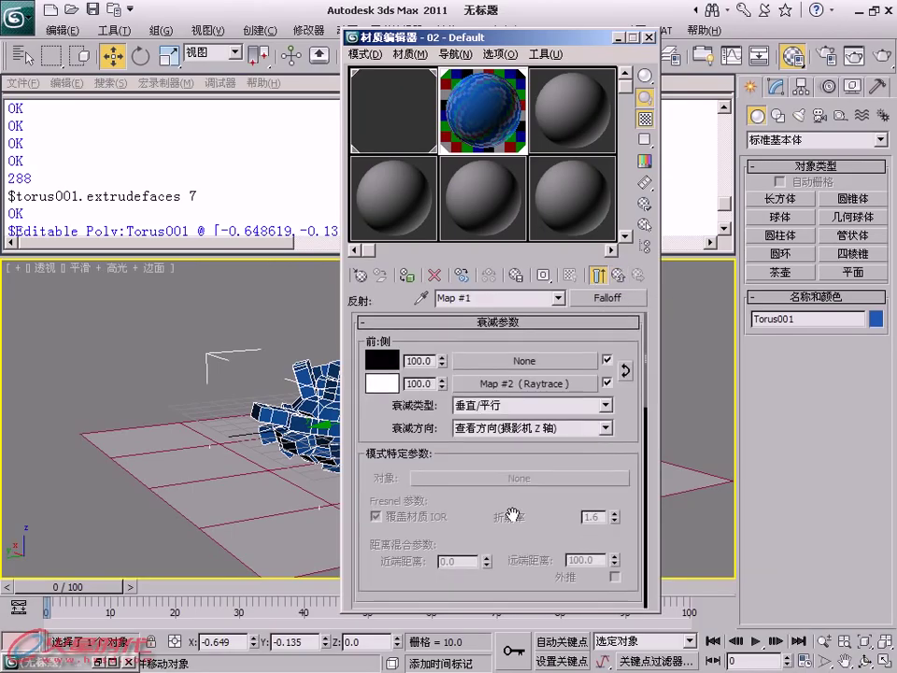
scroll(512, 515, down, 5)
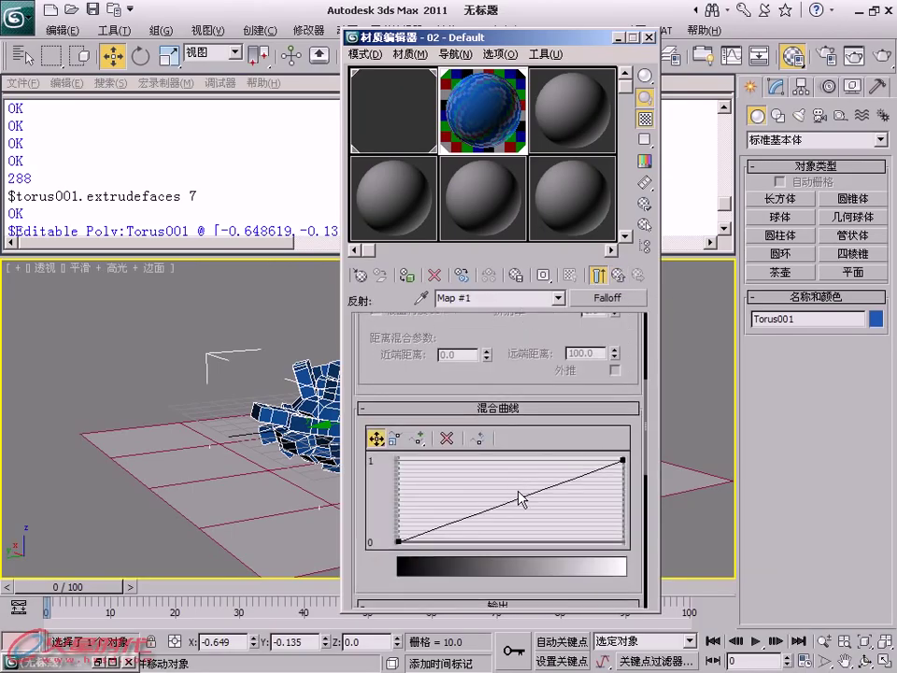
right_click(624, 460)
click(640, 496)
drag(563, 481, 558, 540)
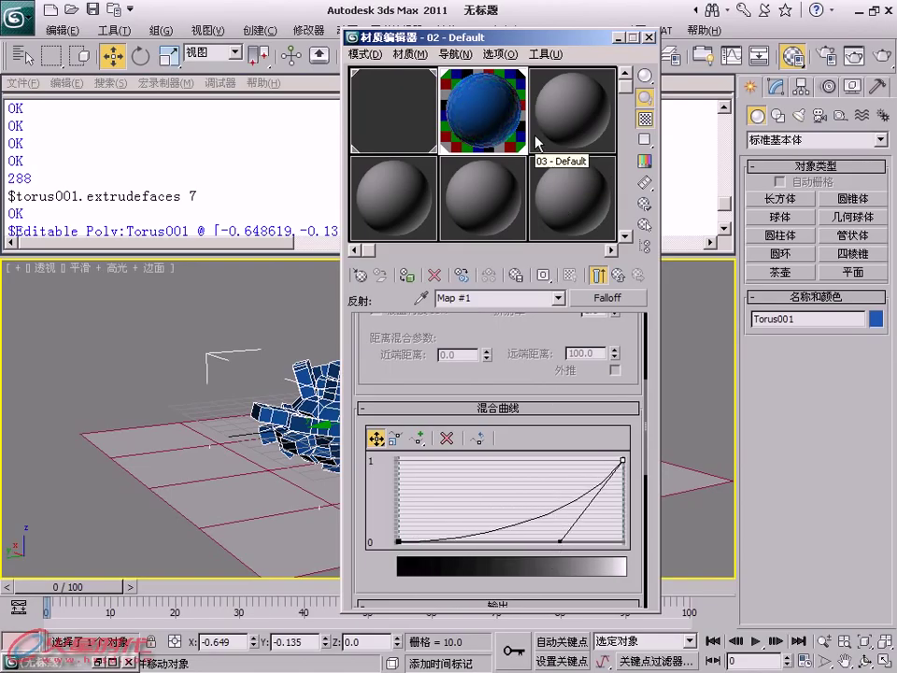
double_click(491, 137)
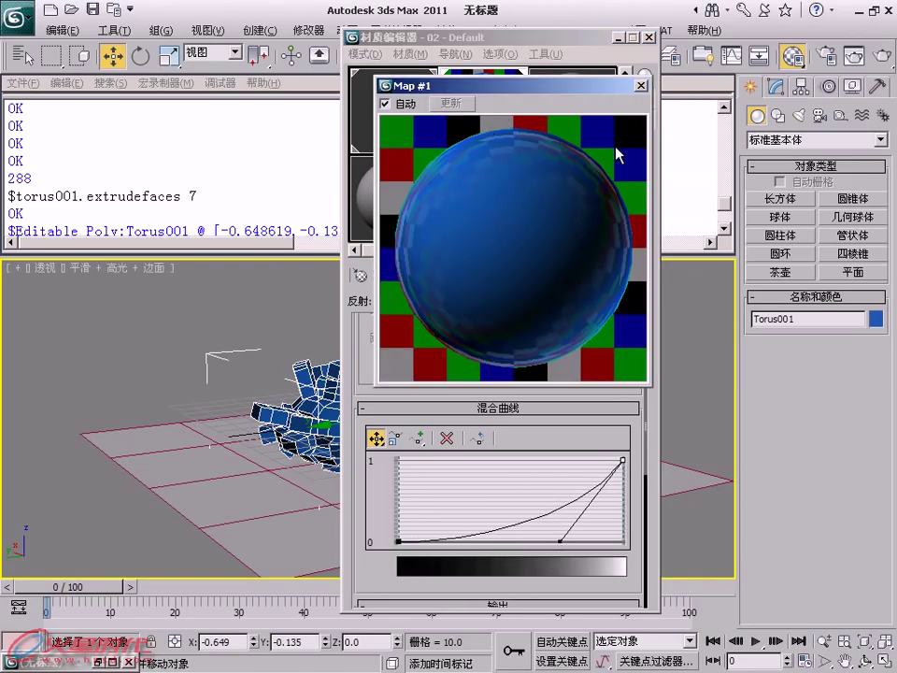
click(640, 85)
click(649, 37)
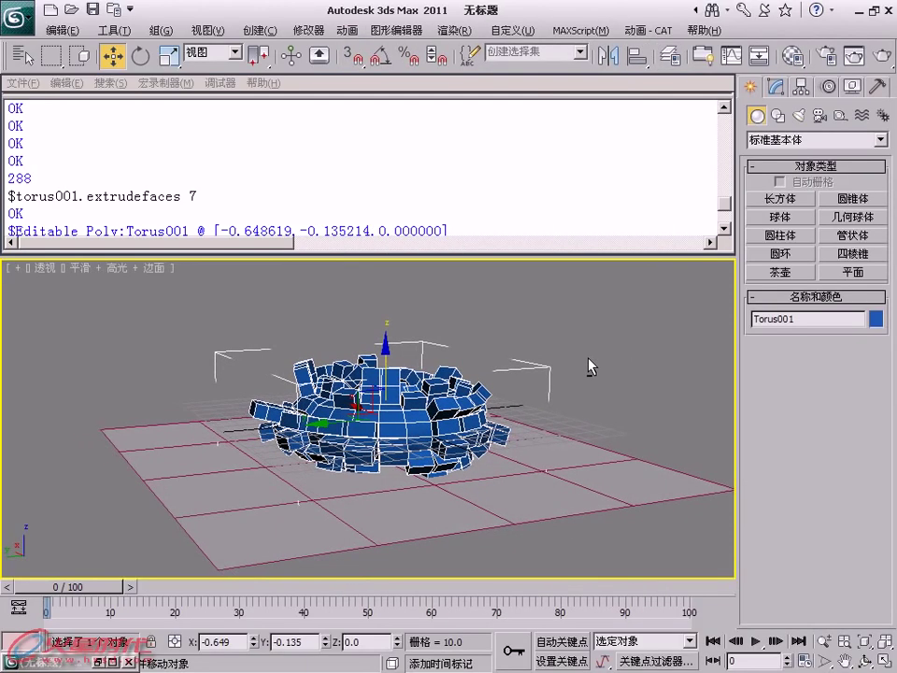
- Create a standard Skylight in the scene
click(799, 115)
click(815, 139)
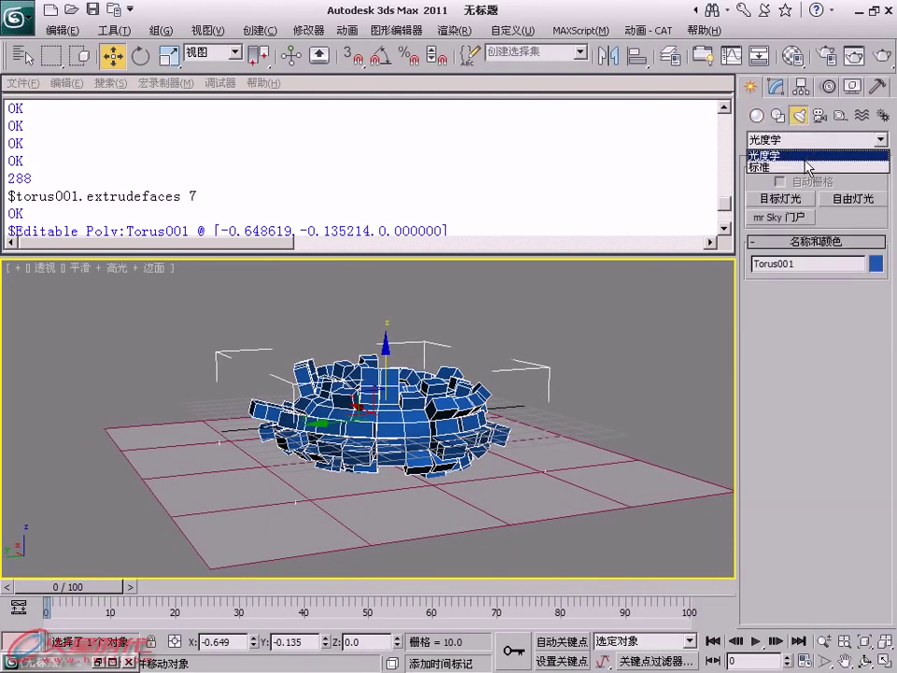
click(808, 166)
click(852, 236)
click(567, 437)
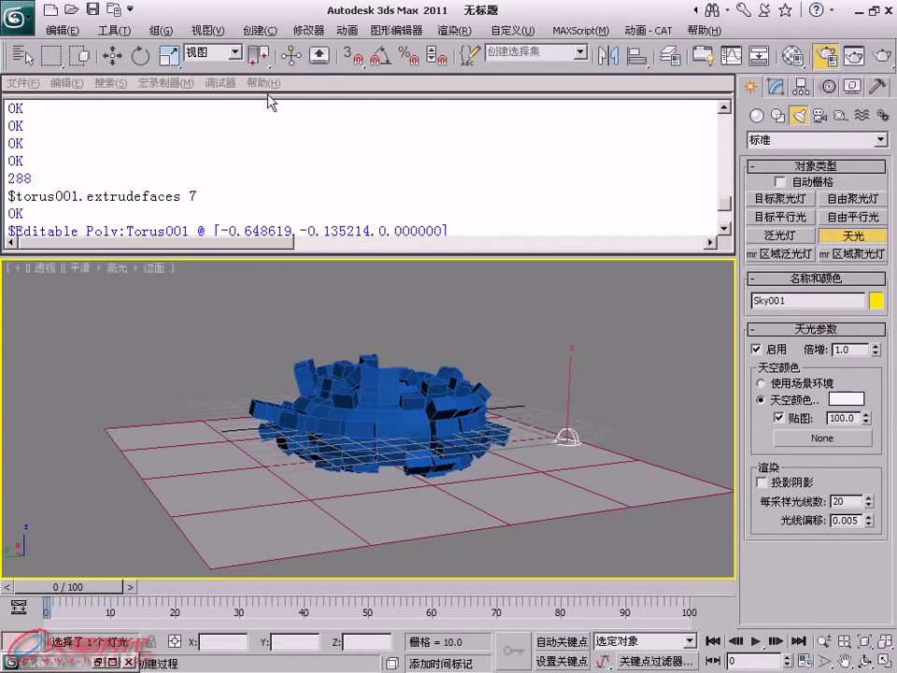
- Enable Light Tracer advanced lighting with 90 rays per sample
key(F10)
click(267, 39)
click(220, 98)
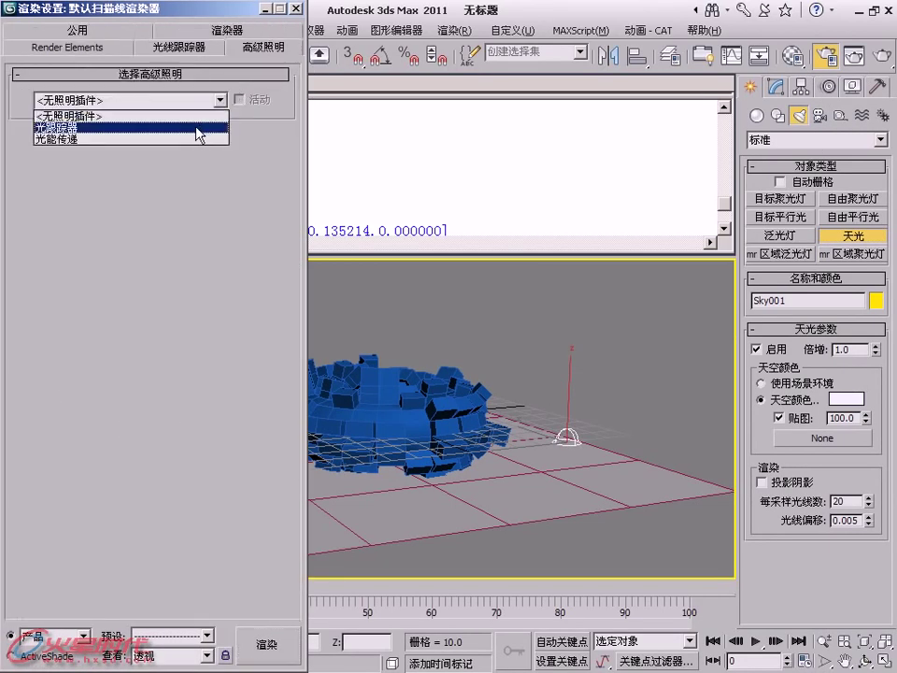
click(183, 127)
double_click(118, 213)
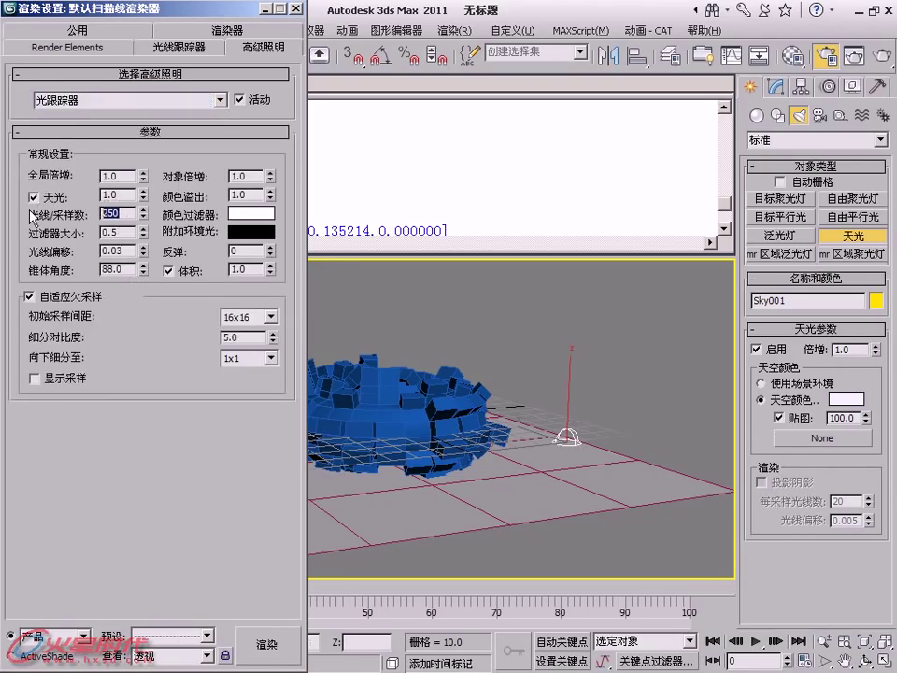
text(90)
- Set the render output width to 500
click(71, 38)
double_click(98, 293)
text(500)
key(Return)
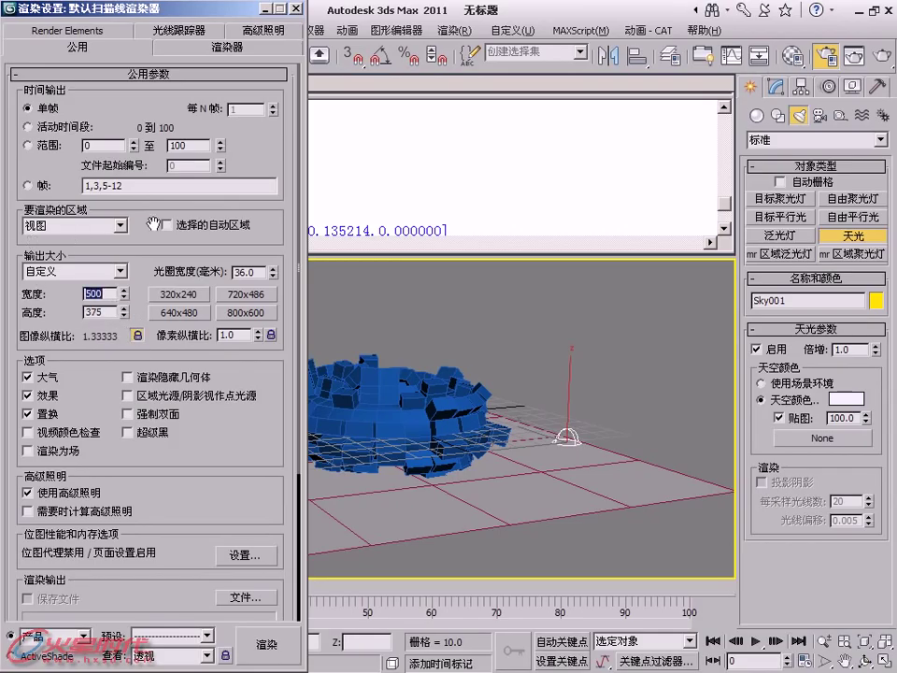
- Show the render safe frame in the viewport
click(265, 9)
scroll(361, 414, up, 4)
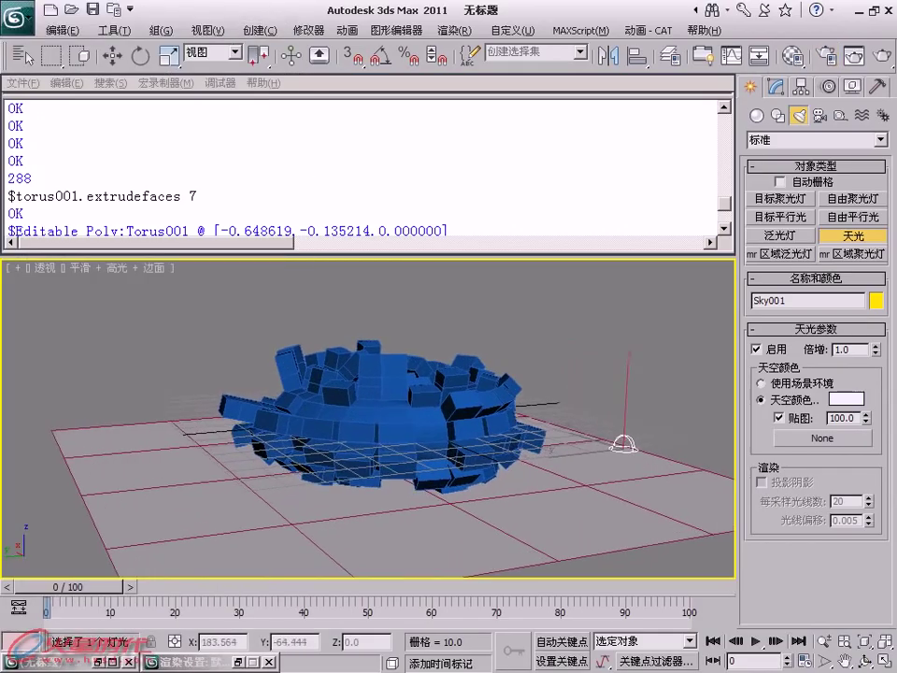
click(45, 268)
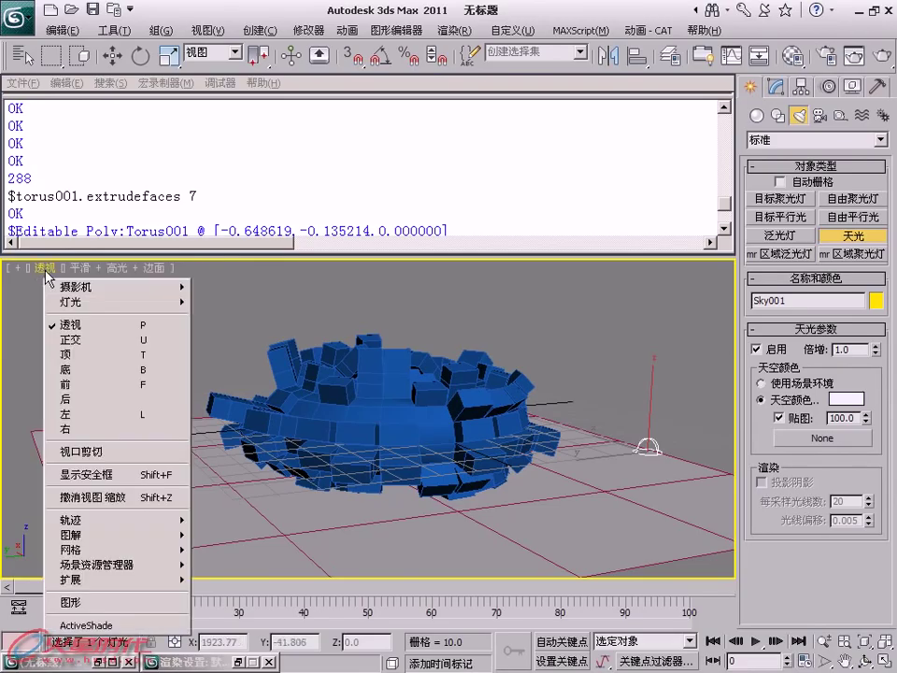
click(84, 474)
scroll(333, 460, up, 2)
scroll(334, 459, up, 2)
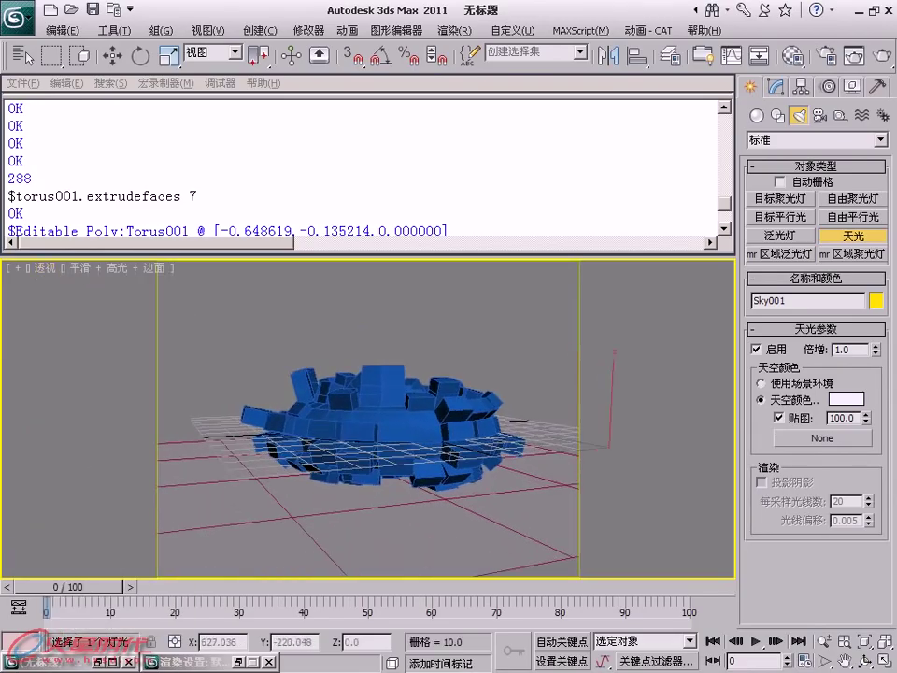
- Unlock the image aspect, set the output height to 250, and frame the torus
click(826, 63)
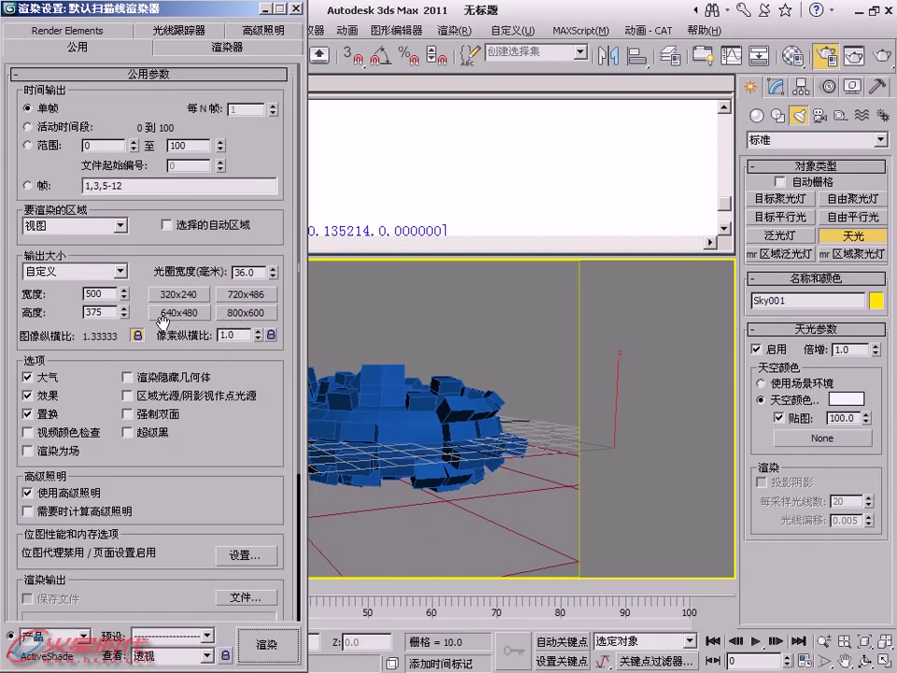
click(137, 333)
drag(114, 312, 5, 314)
text(250)
key(Return)
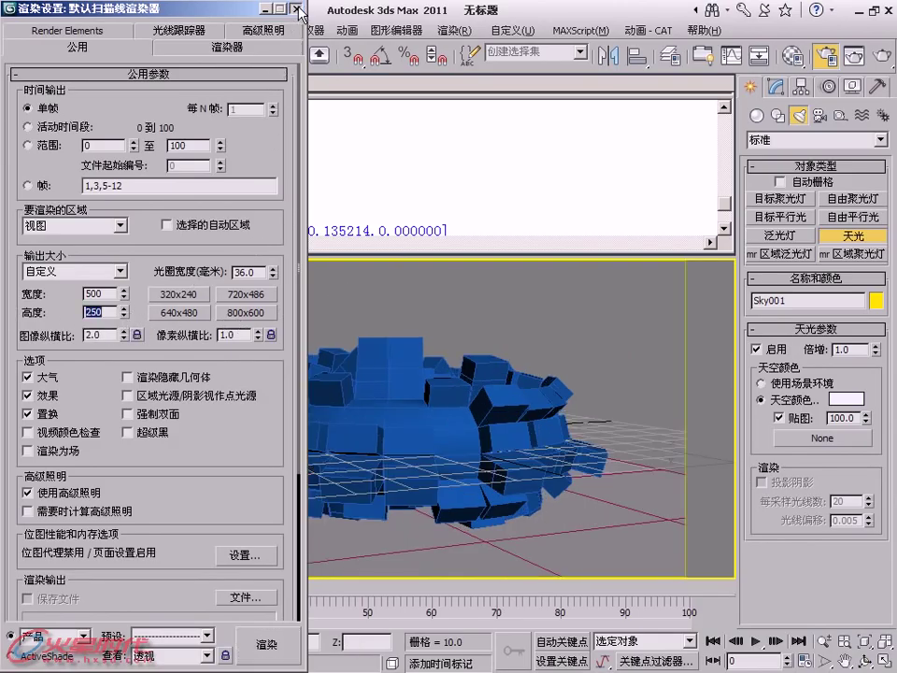
click(296, 8)
mouse_move(401, 476)
middle_down()
mouse_move(351, 440)
mouse_move(360, 437)
mouse_move(355, 398)
mouse_move(388, 340)
mouse_move(404, 399)
mouse_move(432, 392)
middle_up()
- Lower the view on the torus, set the background to cream (242, 240, 225), and test-render
alt+middle_drag(428, 336, 426, 395)
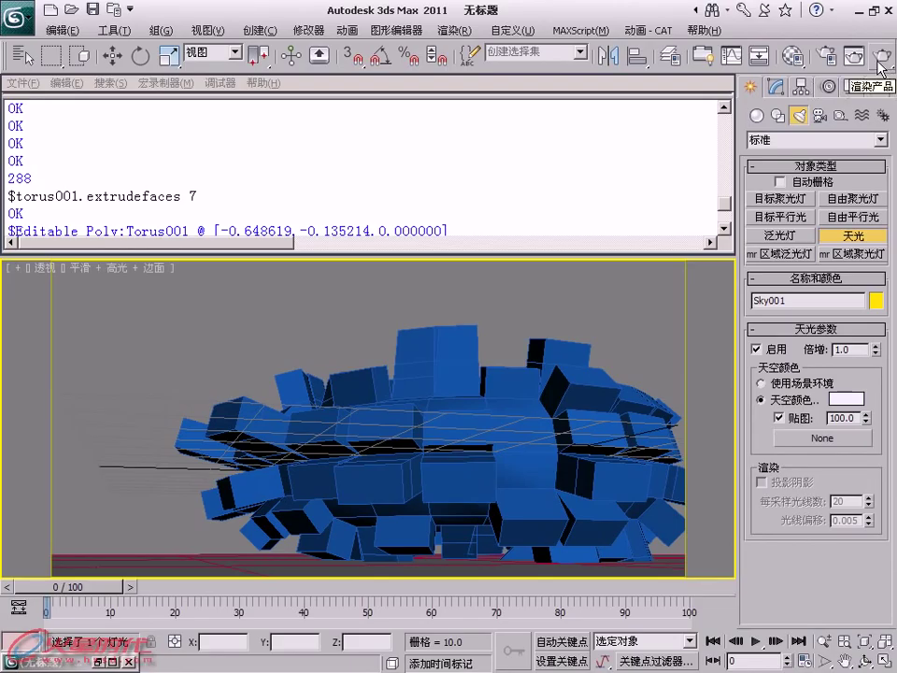
click(455, 29)
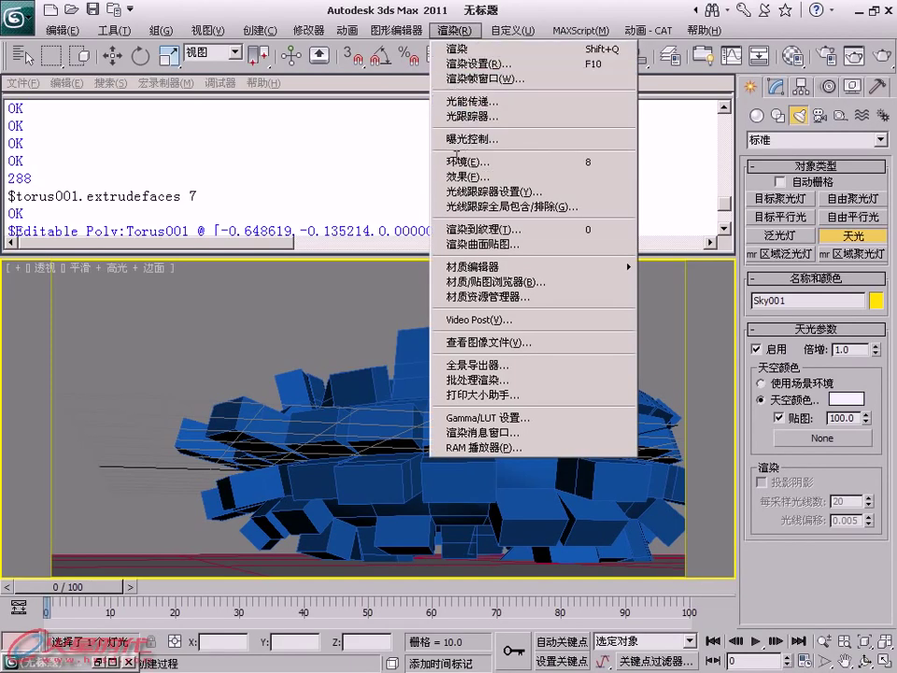
click(470, 140)
drag(97, 86, 187, 87)
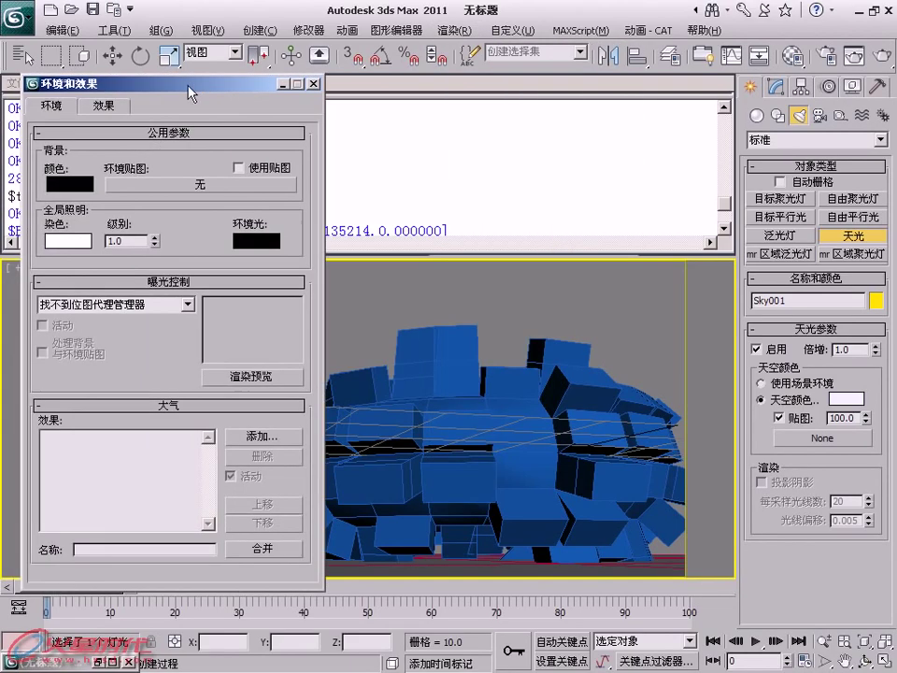
click(85, 185)
drag(511, 110, 505, 241)
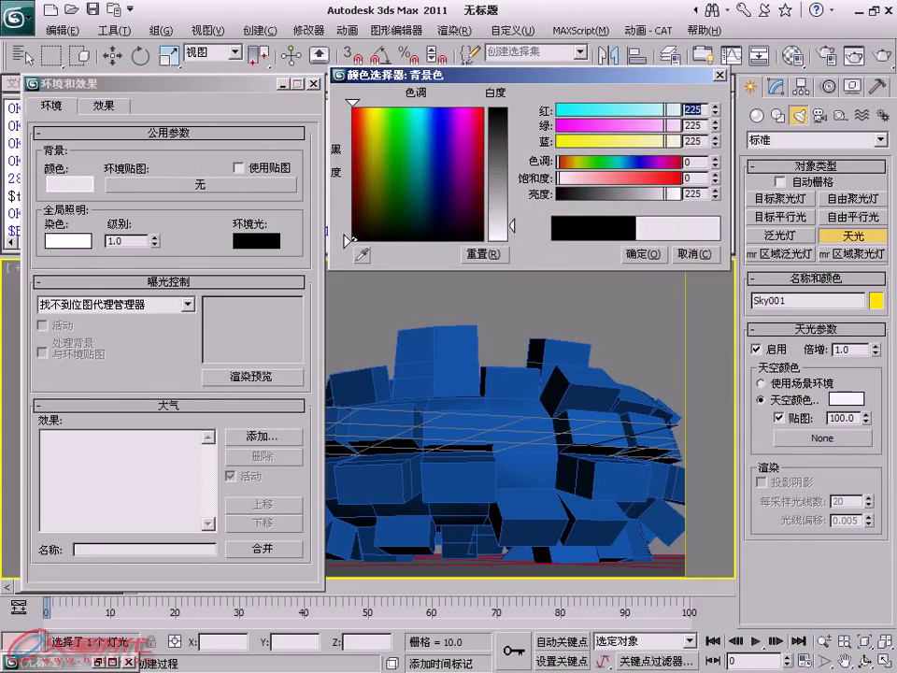
click(371, 163)
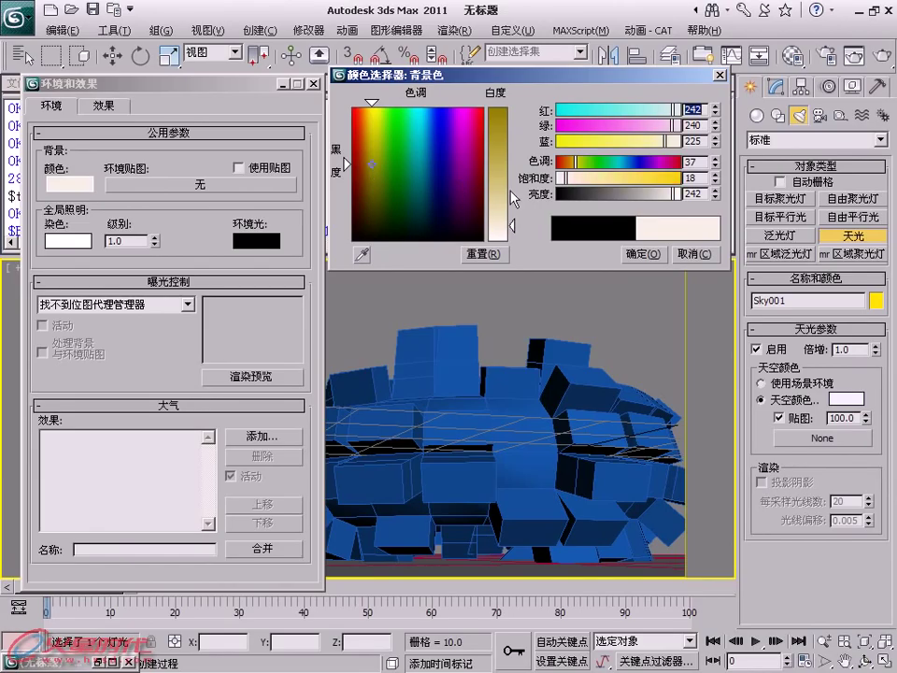
click(641, 253)
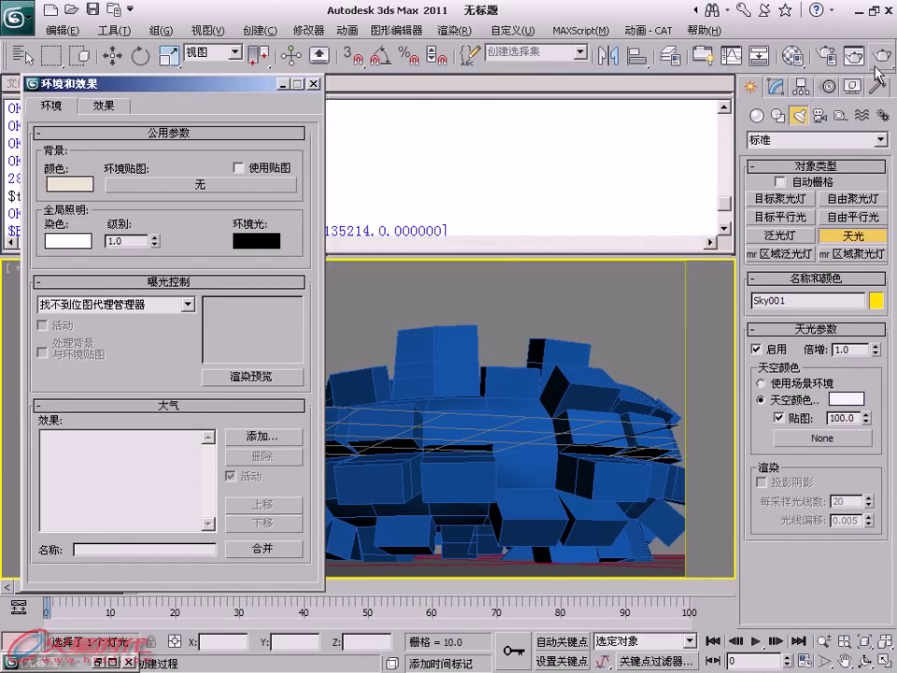
key(shift+q)
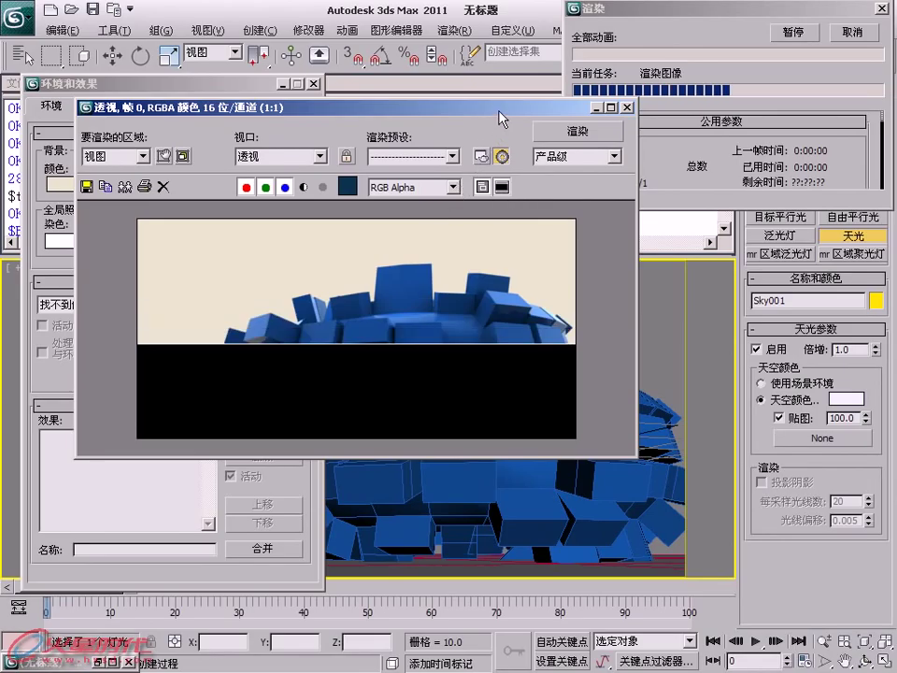
- Review the finished test render of the blue torus on cream, then close it
drag(499, 111, 681, 210)
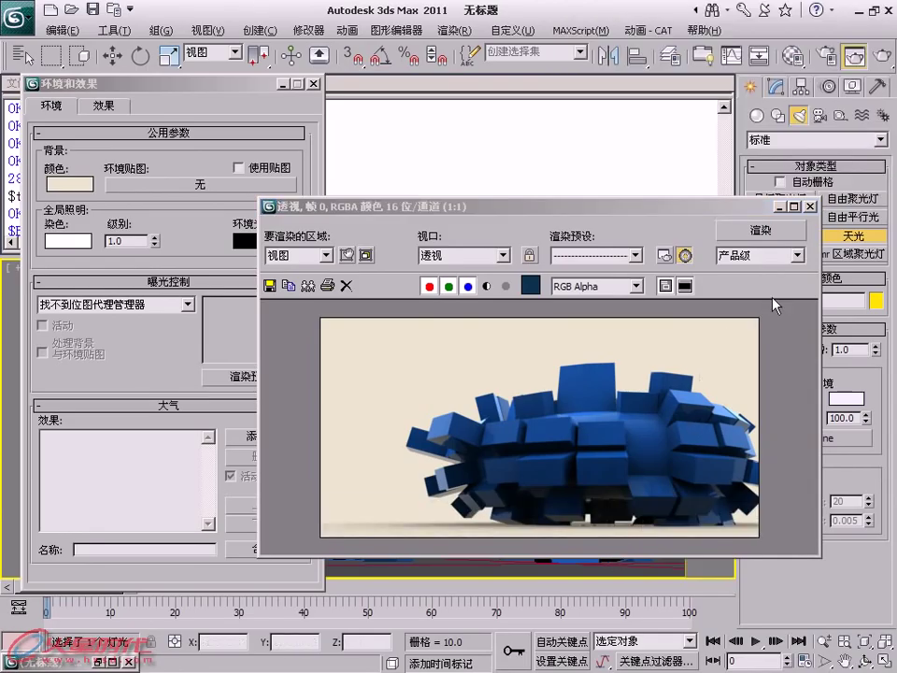
click(810, 207)
- Check the Light Tracer rays, lock the 2:1 aspect, set output to 800×400, and render
click(826, 56)
key(F10)
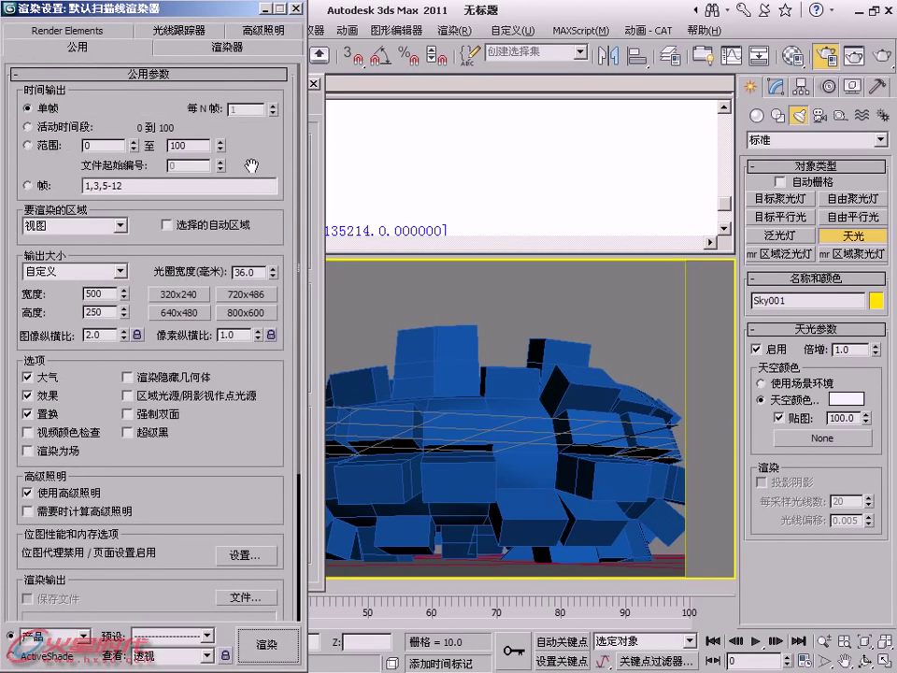
click(233, 37)
drag(122, 214, 90, 223)
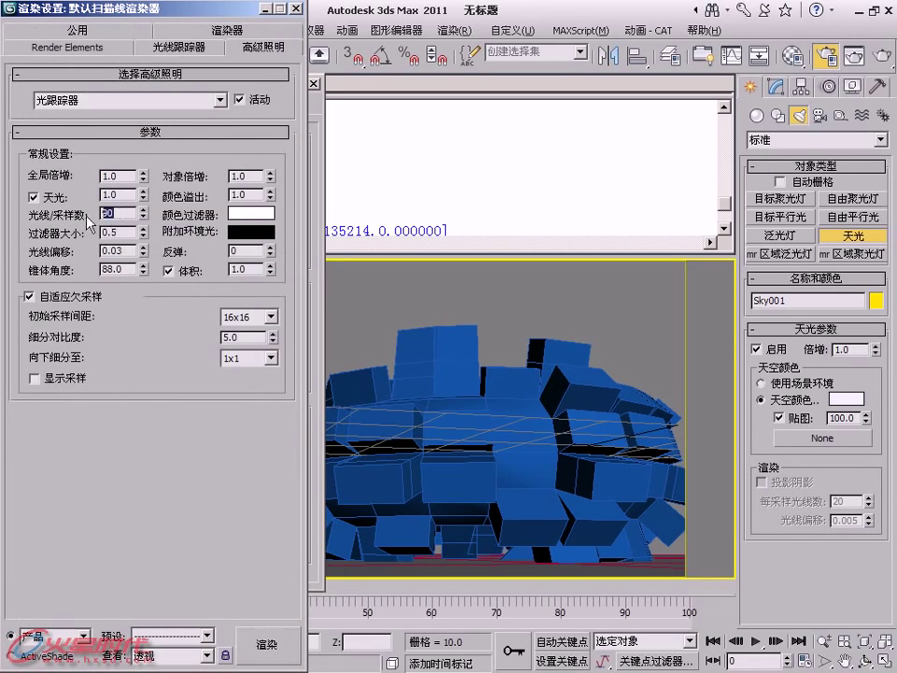
click(87, 31)
click(137, 334)
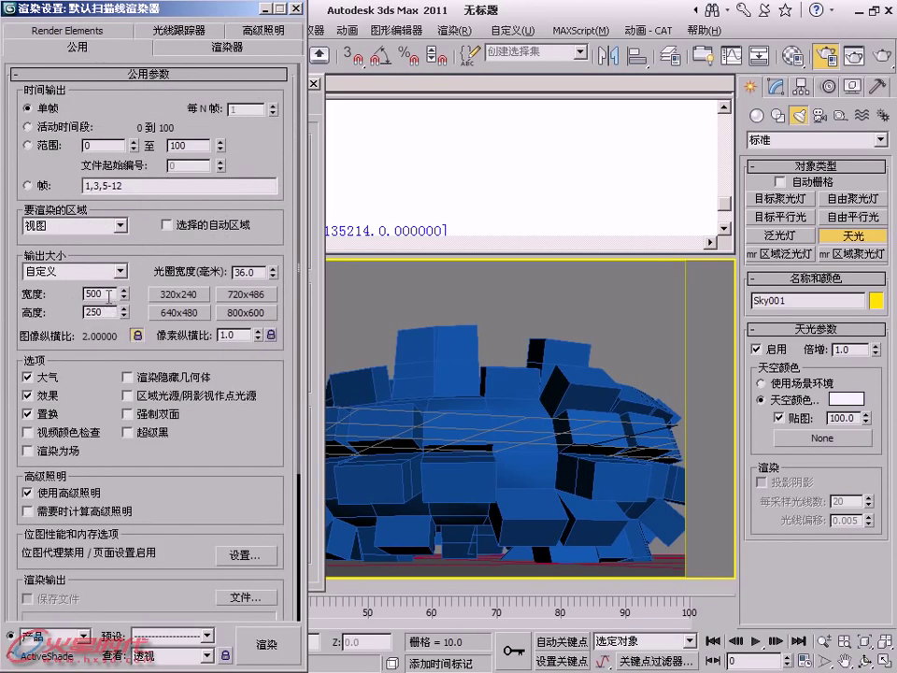
text(80)
click(266, 647)
drag(339, 207, 211, 48)
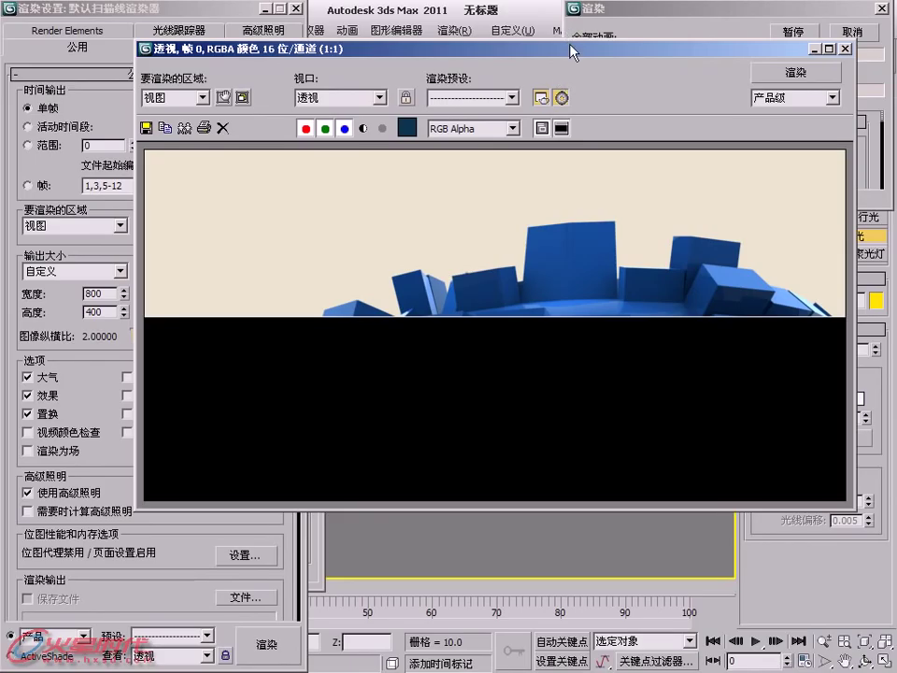
- Zoom in and out on the finished 800×400 render to inspect the block detail
drag(570, 45, 552, 52)
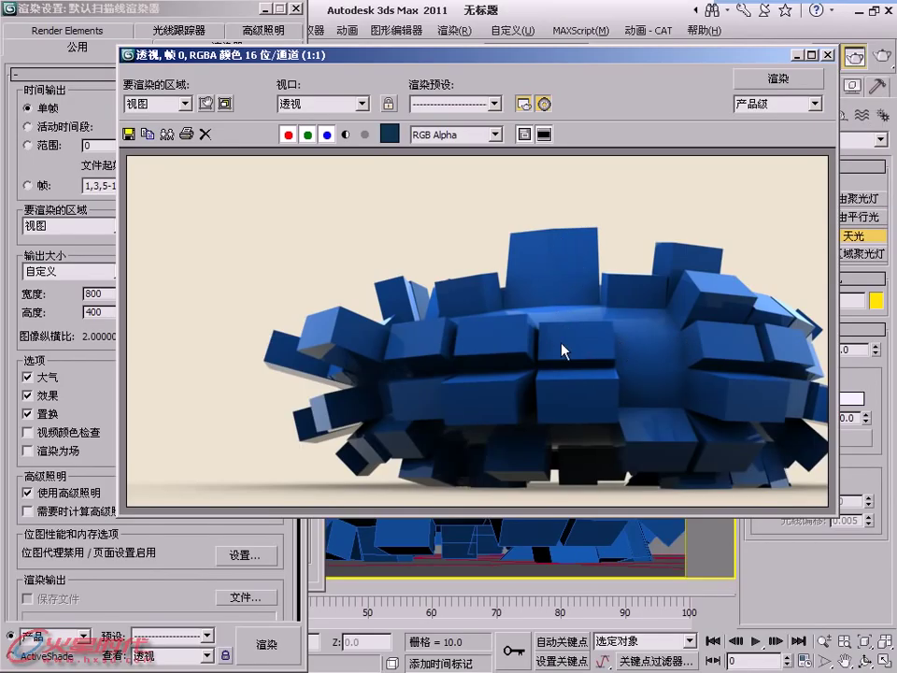
scroll(454, 383, up, 2)
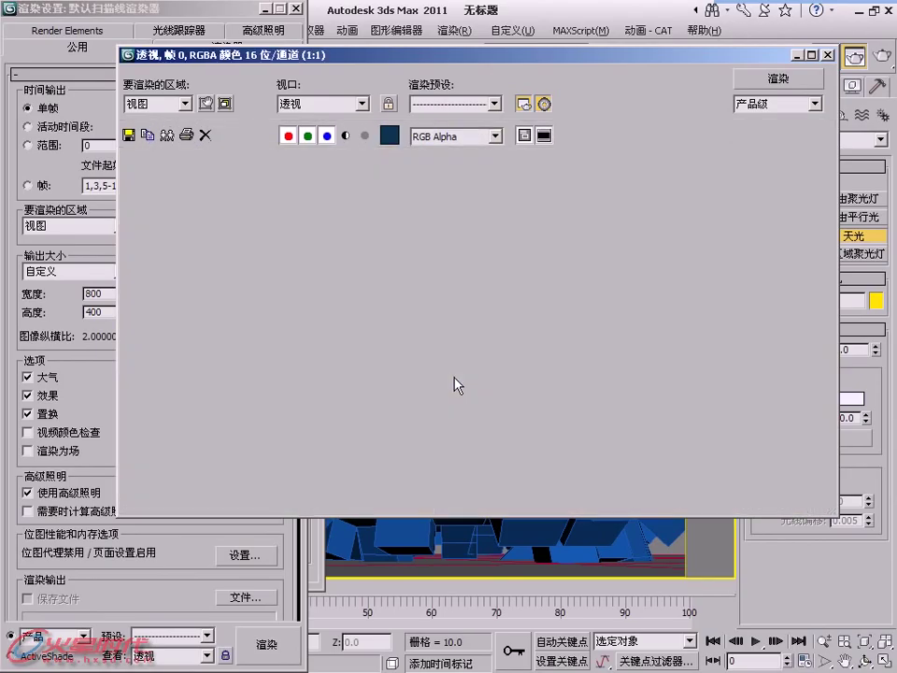
scroll(487, 369, down, 2)
scroll(485, 363, up, 1)
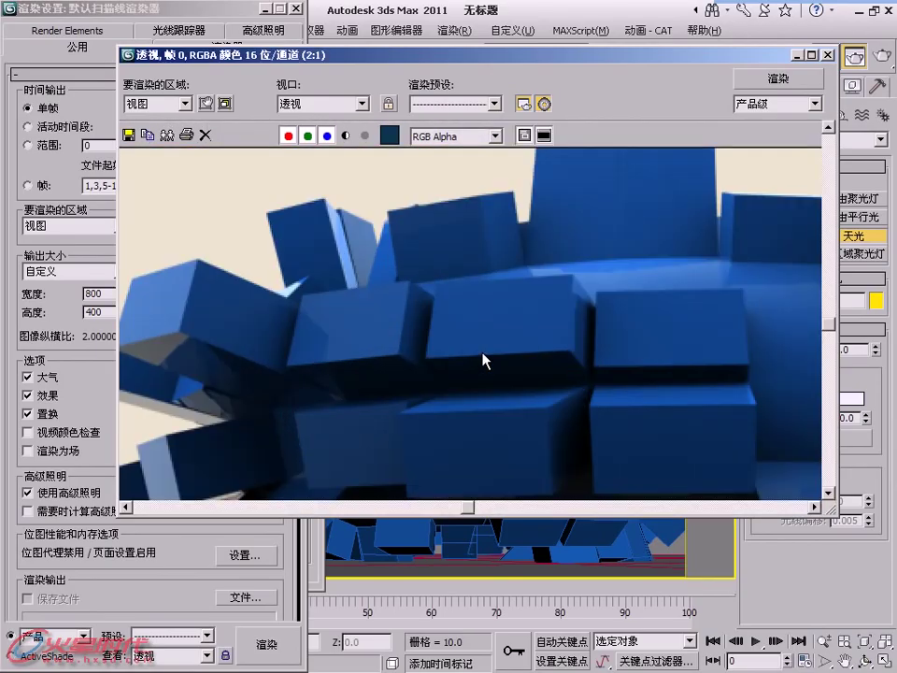
scroll(326, 326, down, 1)
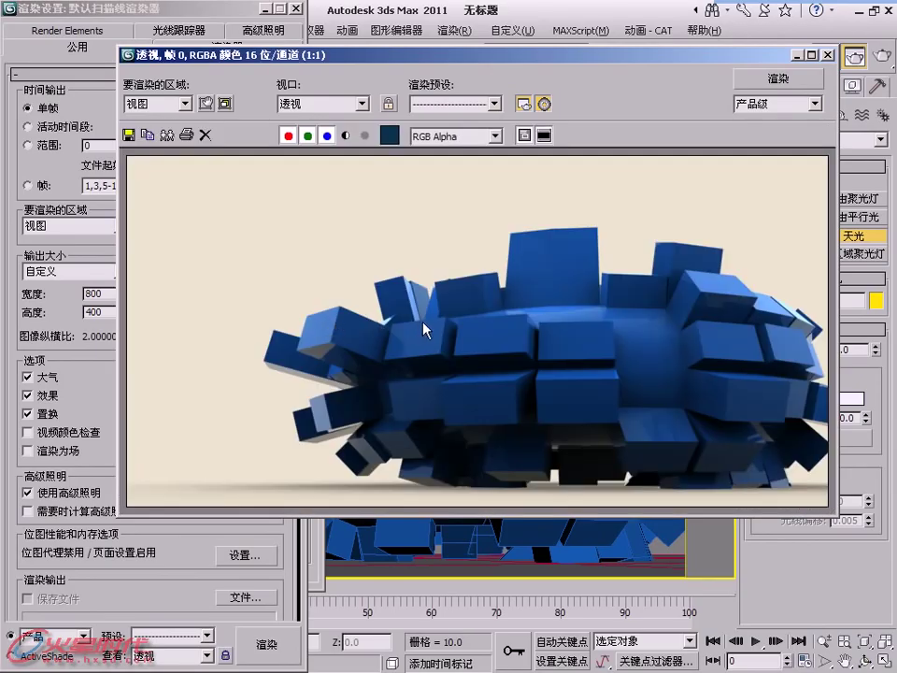